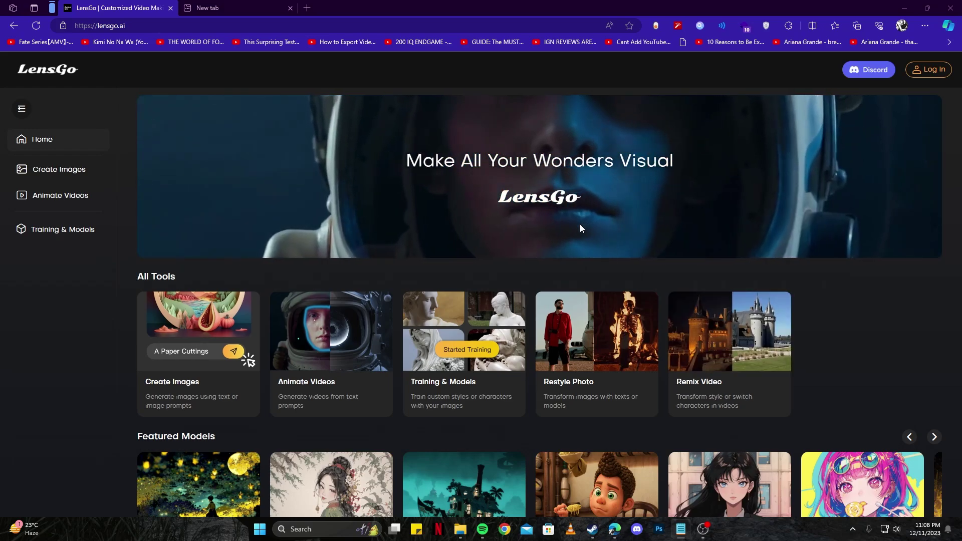
# Step: Sign in to LensGo with email and save the welcome profile as Male
pyautogui.scroll(-2, 585, 200)
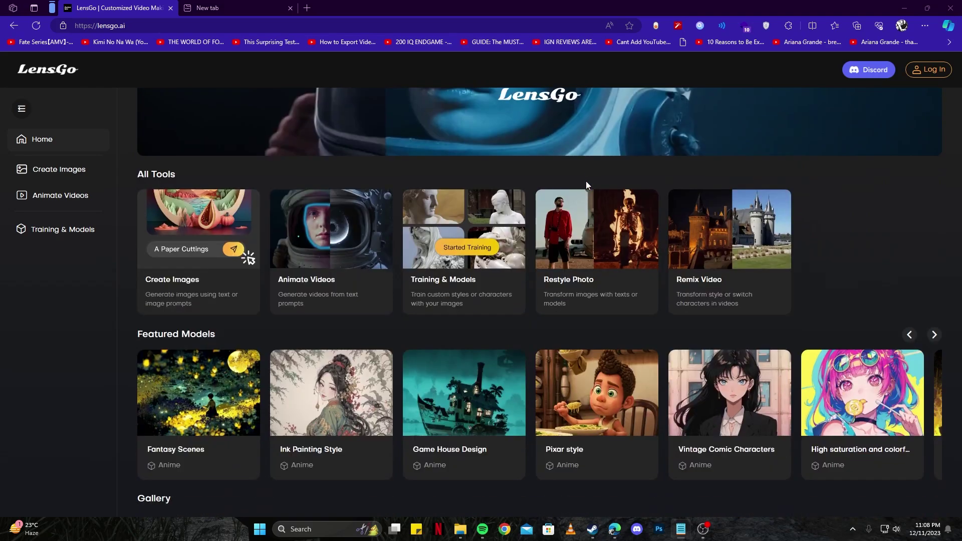
pyautogui.scroll(-8, 585, 181)
pyautogui.scroll(10, 585, 181)
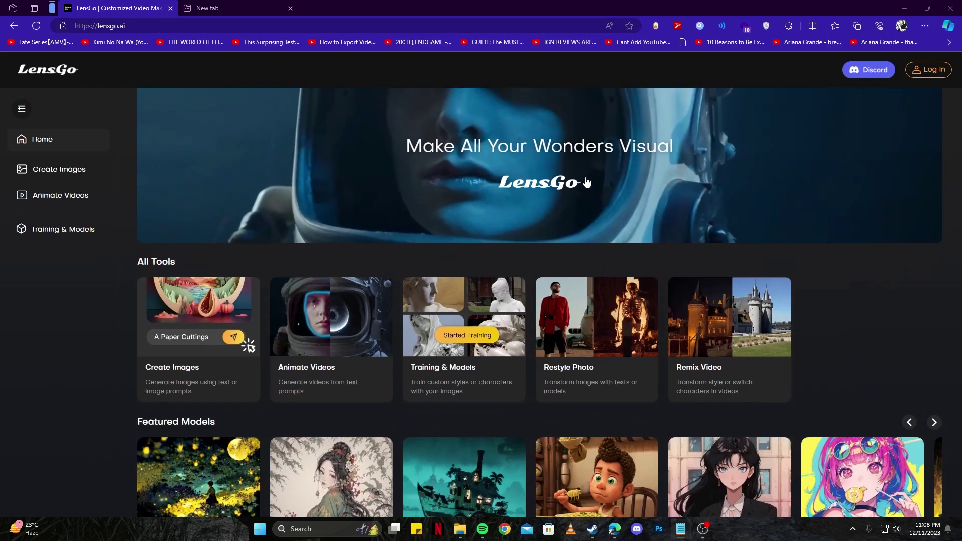
pyautogui.scroll(1, 583, 180)
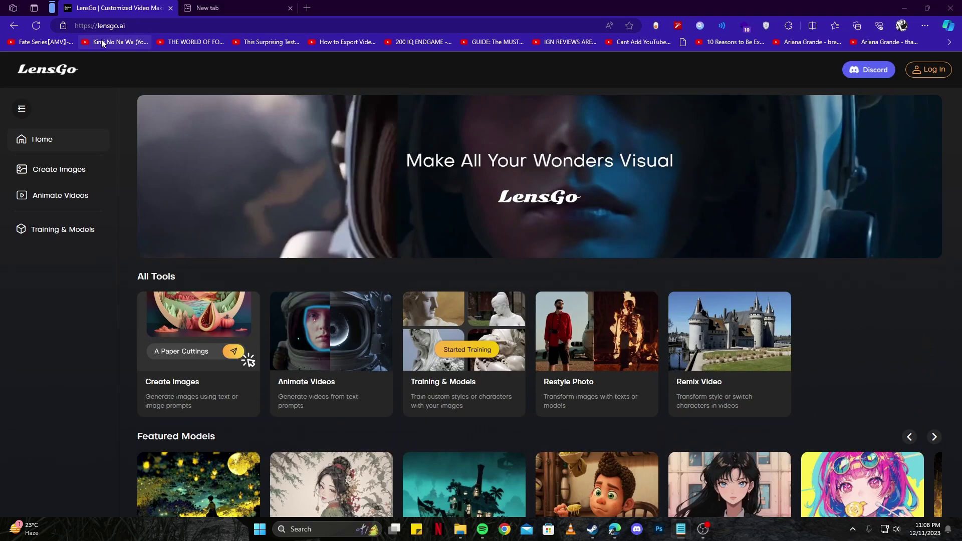
pyautogui.click(930, 69)
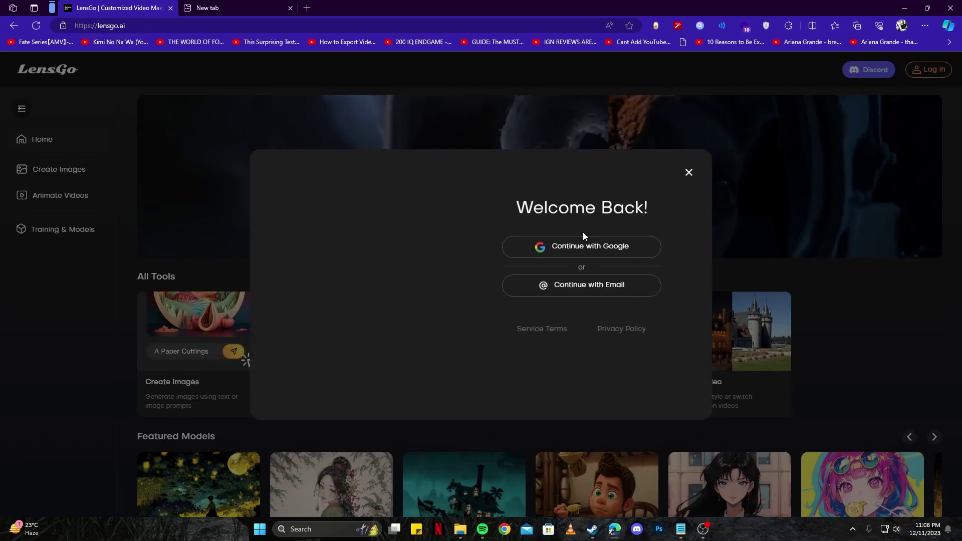
pyautogui.click(571, 295)
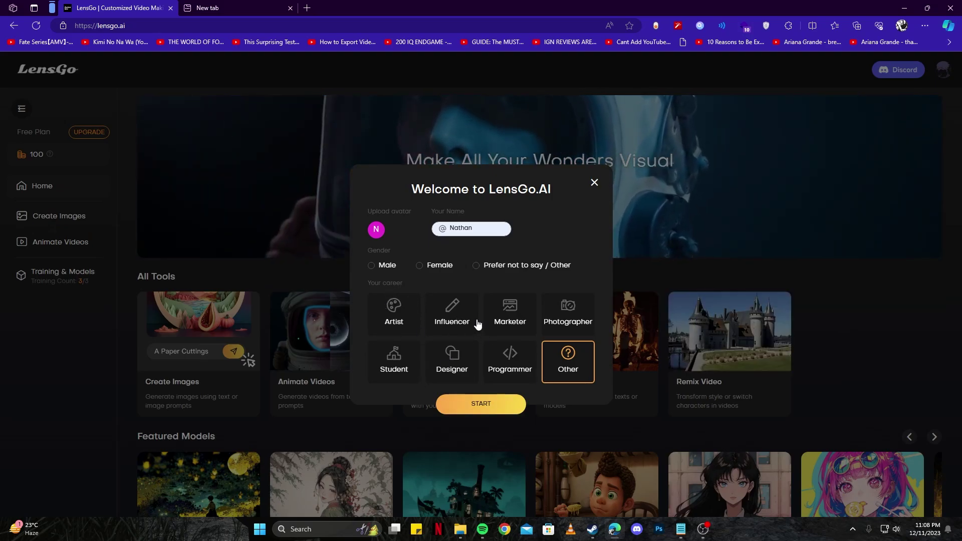
pyautogui.click(373, 267)
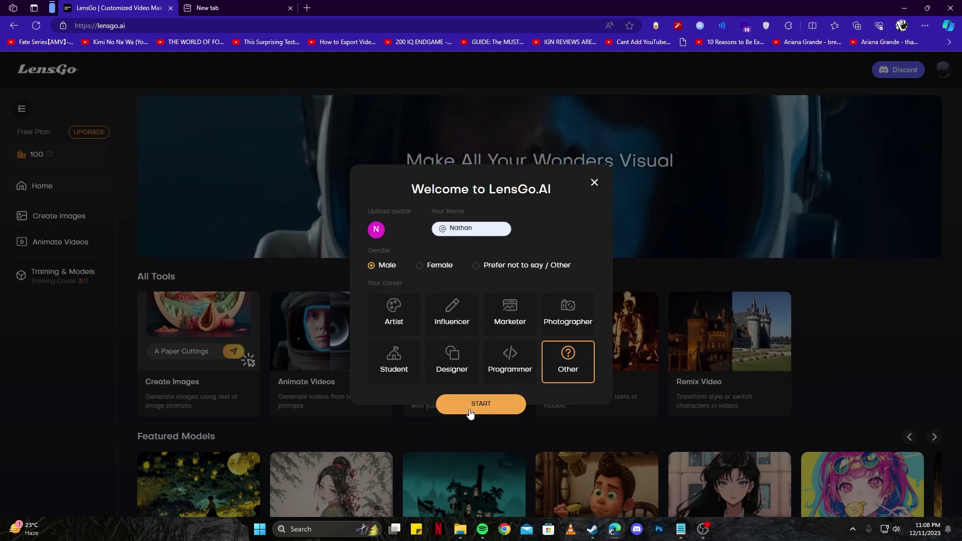
pyautogui.click(470, 408)
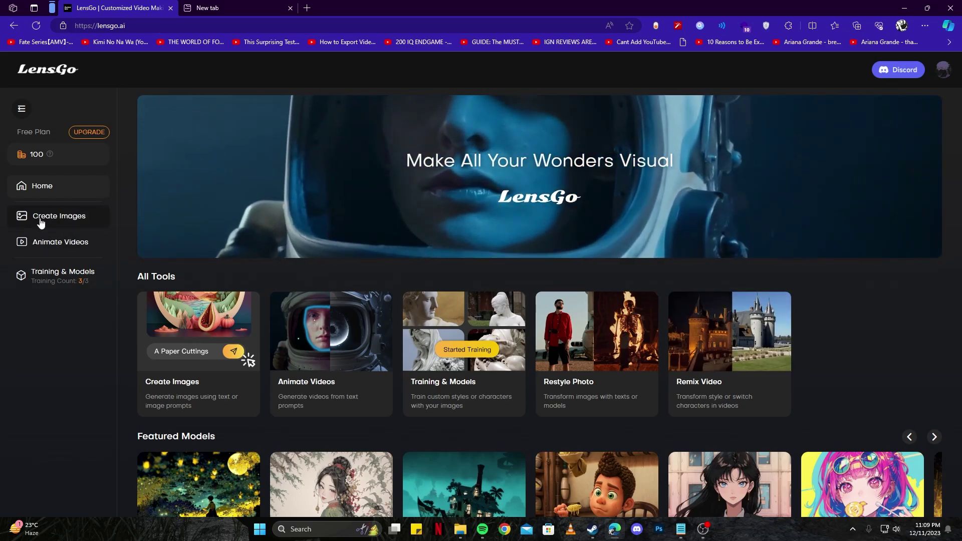
# Step: On the Create Images page, pick Vintage Comic Characters from the Featured Models
pyautogui.click(41, 221)
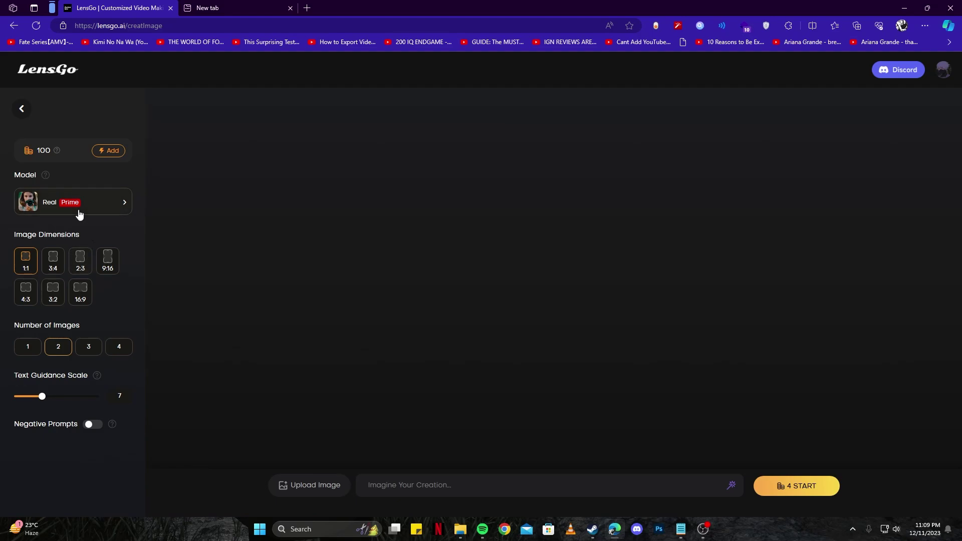
pyautogui.click(77, 215)
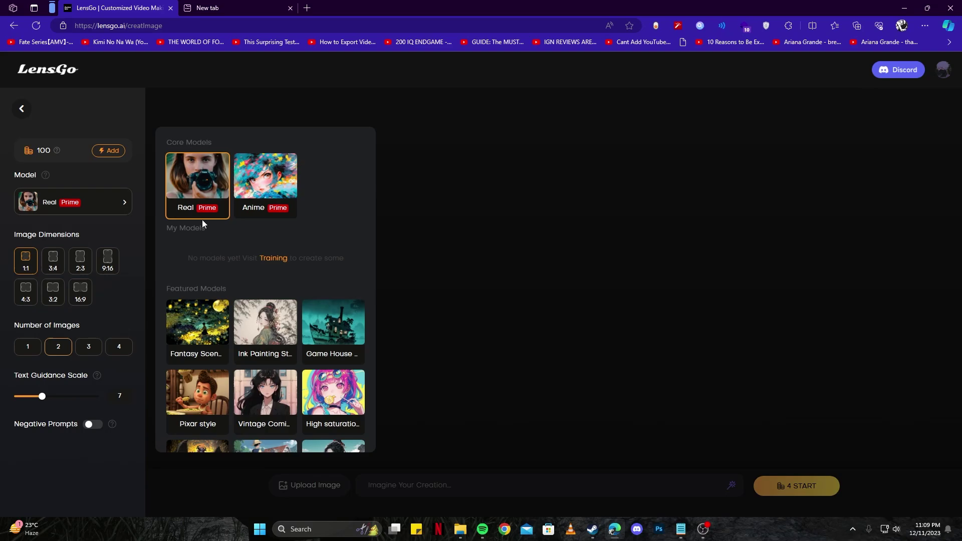
pyautogui.scroll(-1, 216, 257)
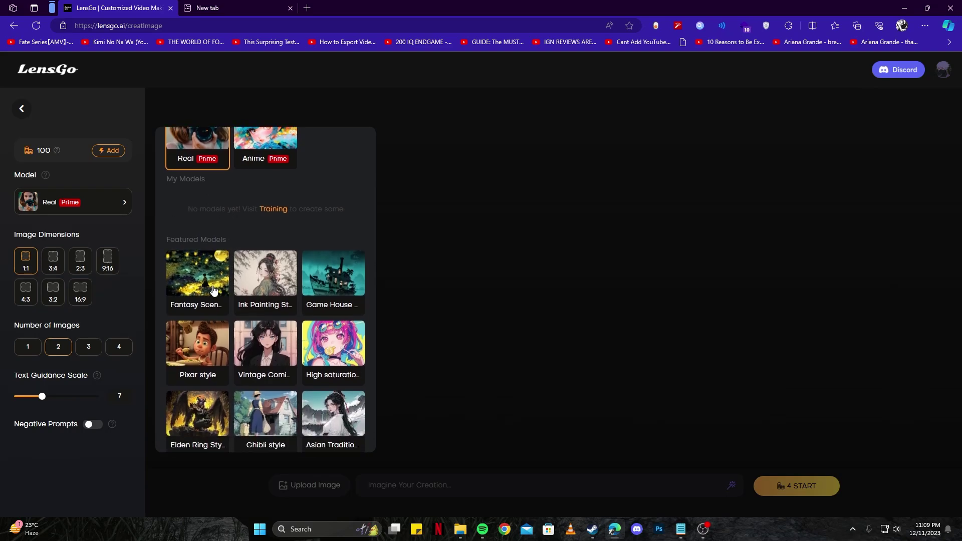
pyautogui.scroll(-2, 261, 299)
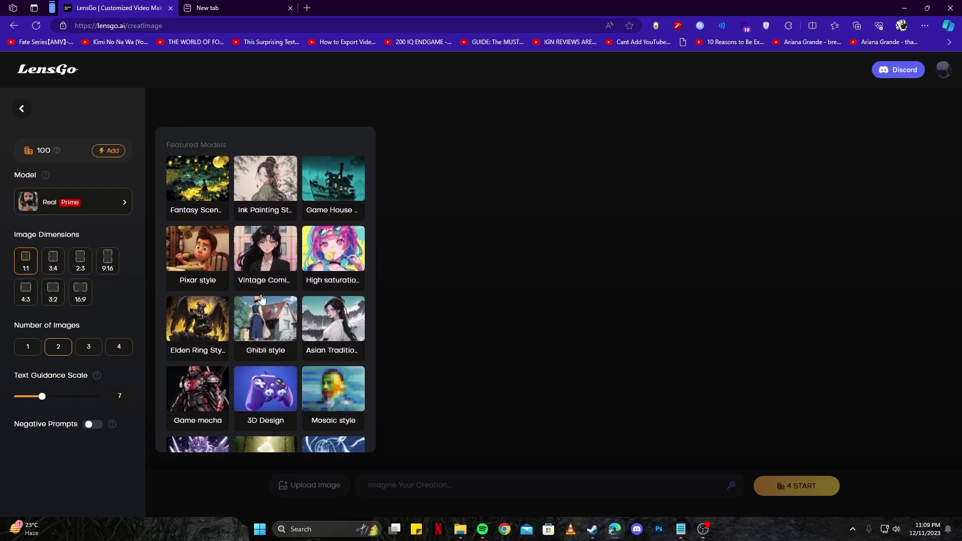
pyautogui.scroll(-2, 318, 288)
pyautogui.scroll(-1, 315, 297)
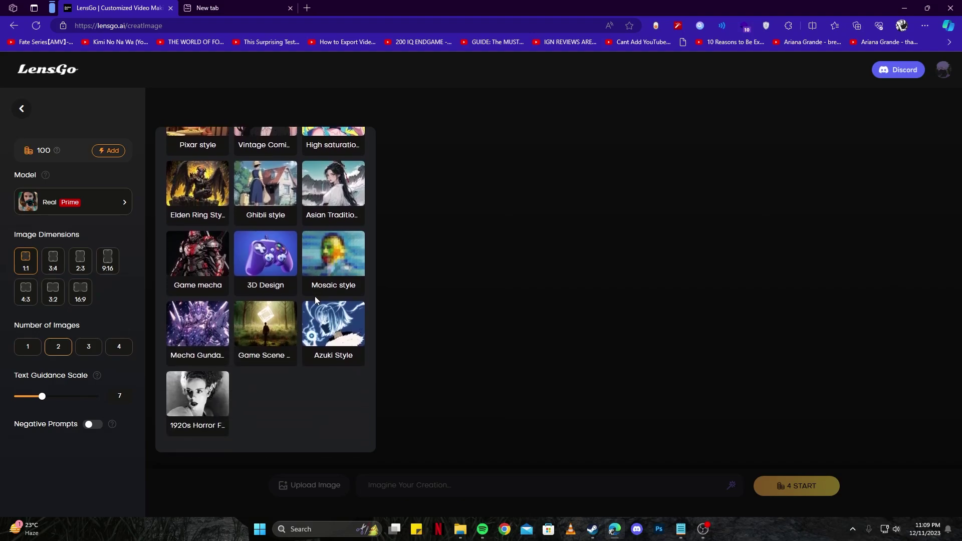
pyautogui.scroll(7, 311, 295)
pyautogui.scroll(-4, 298, 290)
pyautogui.scroll(-1, 296, 290)
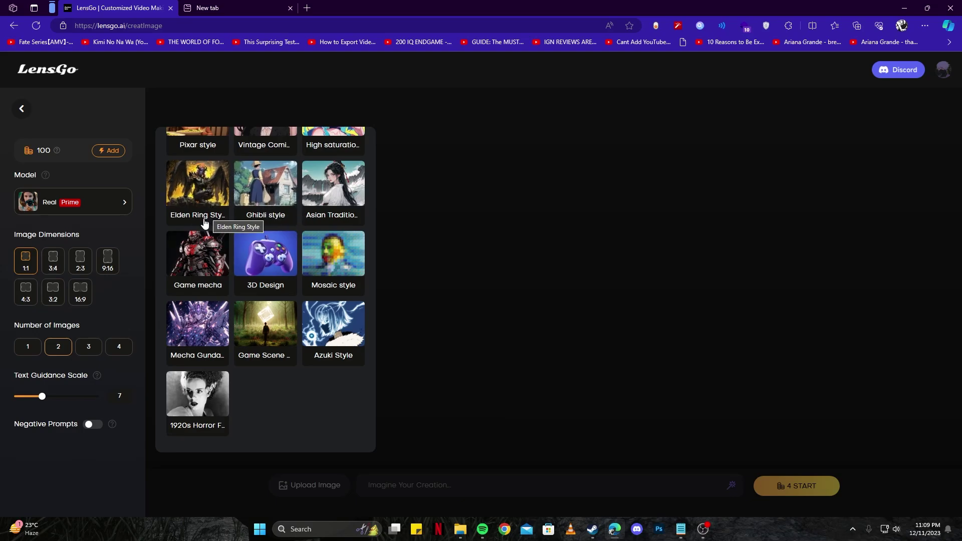
pyautogui.scroll(2, 258, 334)
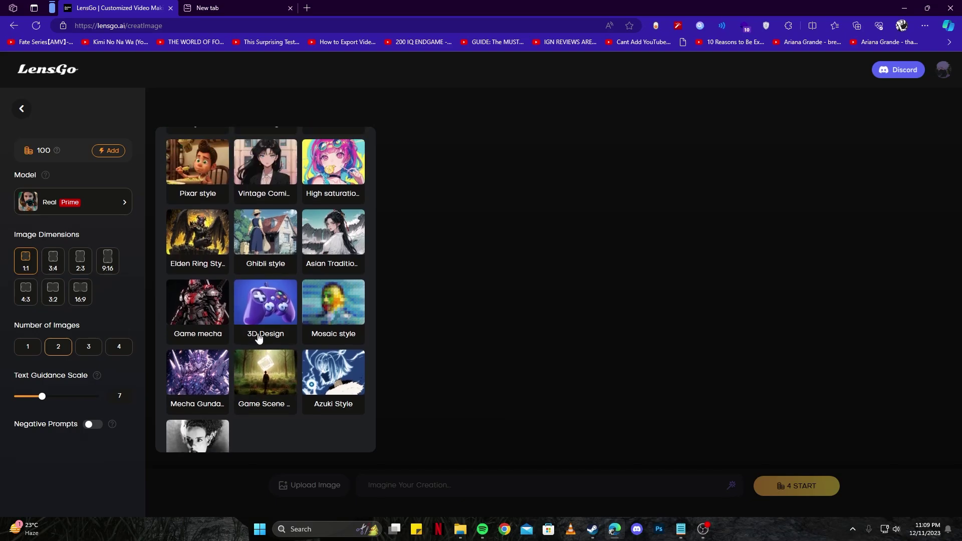
pyautogui.scroll(3, 255, 335)
pyautogui.scroll(-3, 233, 335)
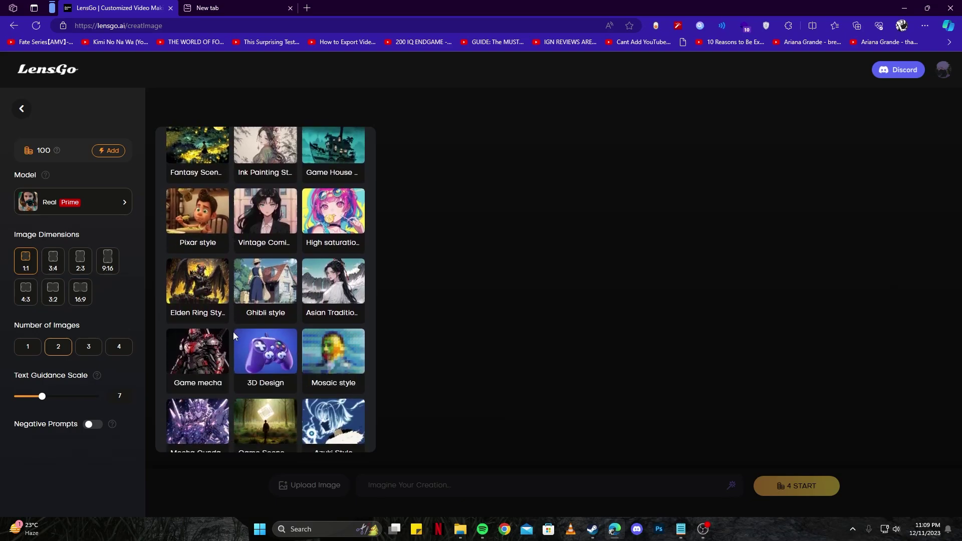
pyautogui.scroll(1, 233, 332)
pyautogui.click(245, 280)
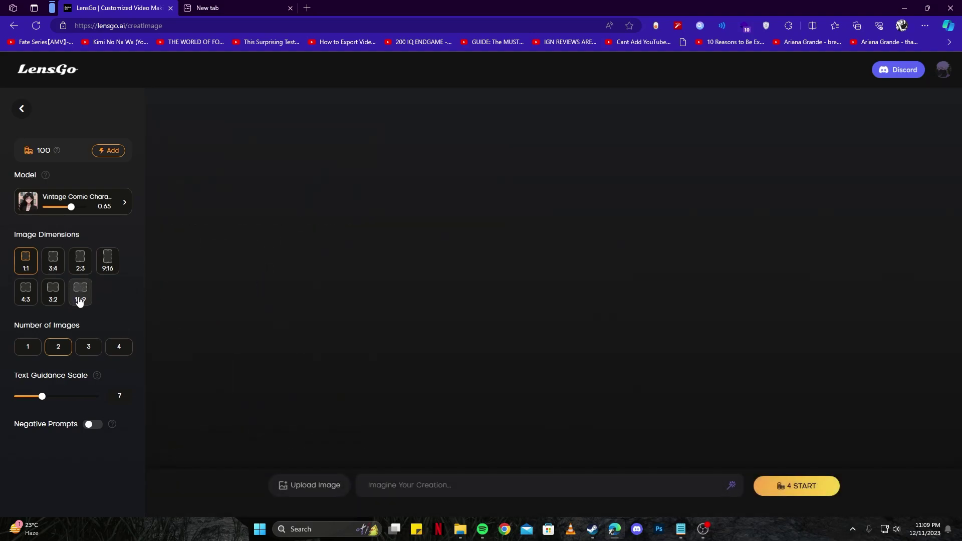
# Step: Set the image options to 16:9, 3 images and text guidance scale 13
pyautogui.click(80, 300)
pyautogui.click(113, 352)
pyautogui.click(83, 349)
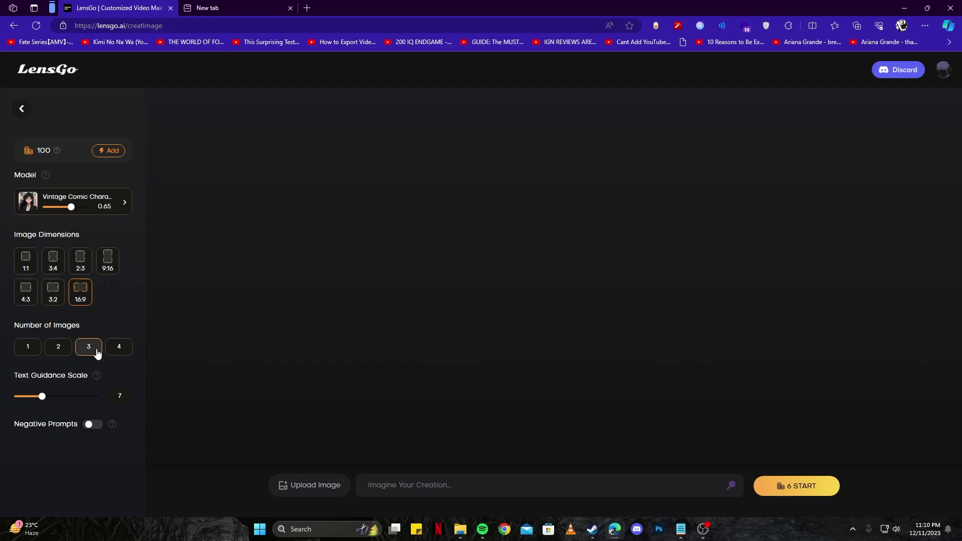
pyautogui.moveTo(43, 153)
pyautogui.moveTo(43, 403); pyautogui.dragTo(91, 404)
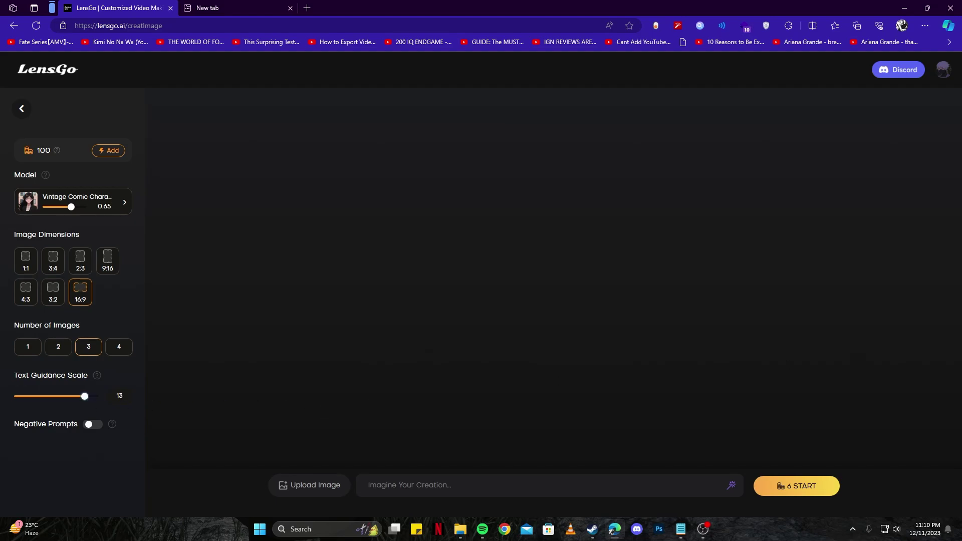
# Step: Paste the prompt 'Disney and Aladin style white female, a beautiful face' and generate
pyautogui.click(614, 531)
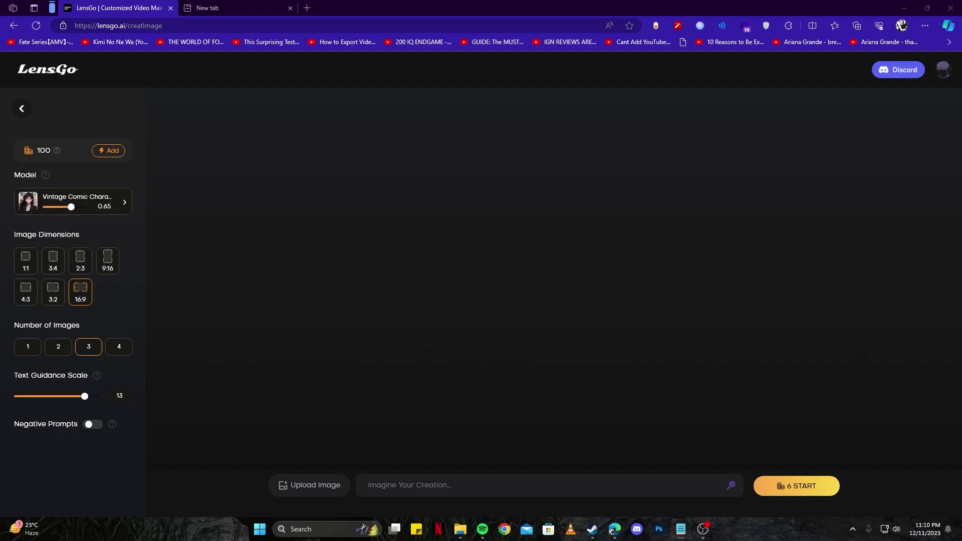
pyautogui.click(618, 368)
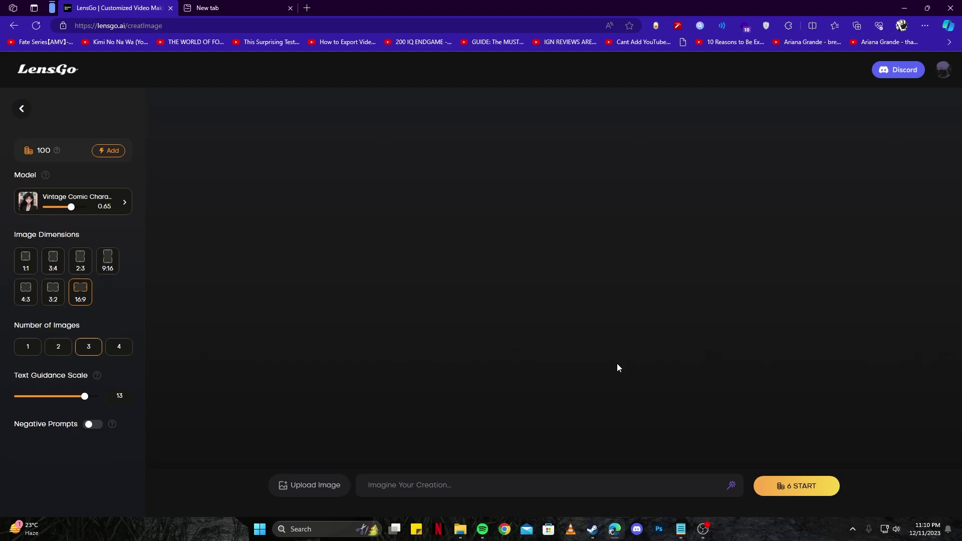
pyautogui.click(417, 492)
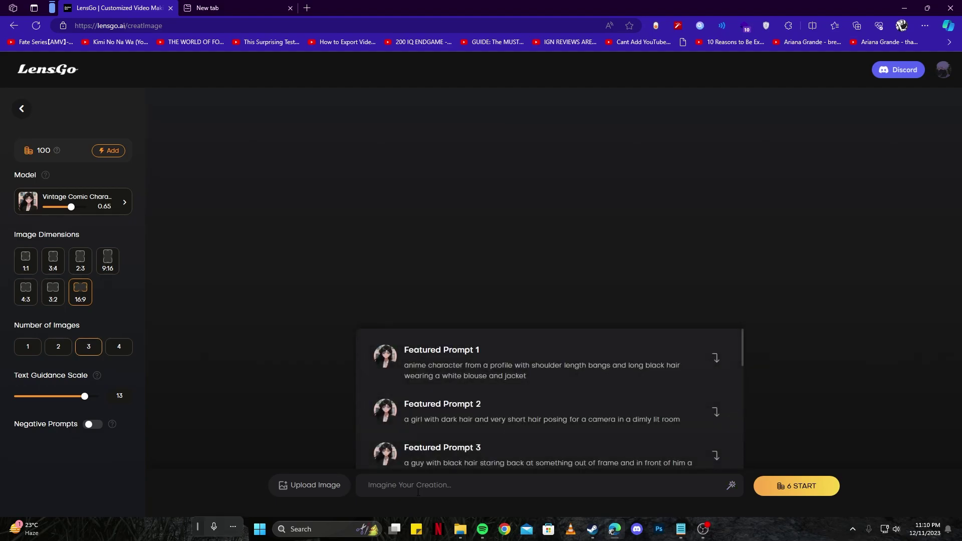
pyautogui.write('Disney and Aladin style white female, a beautiful face')
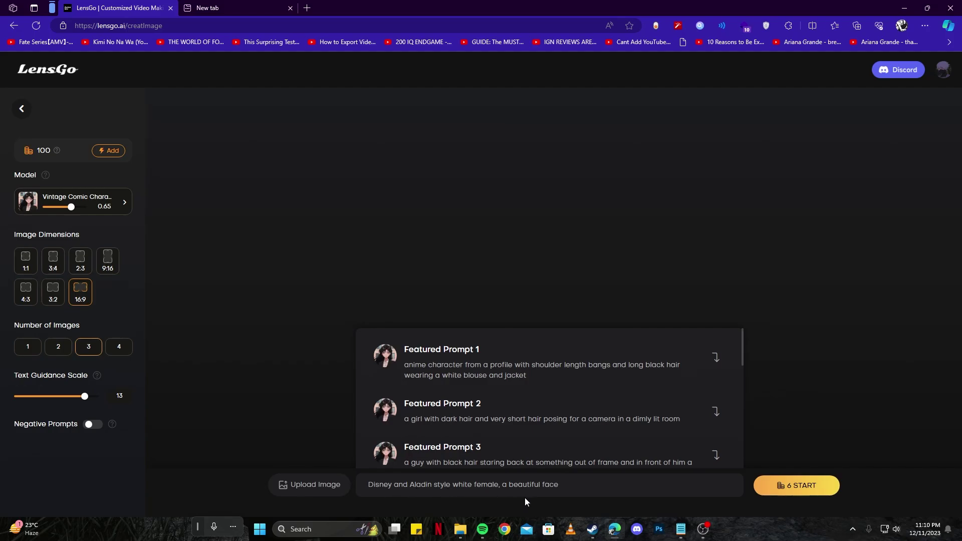
pyautogui.click(553, 498)
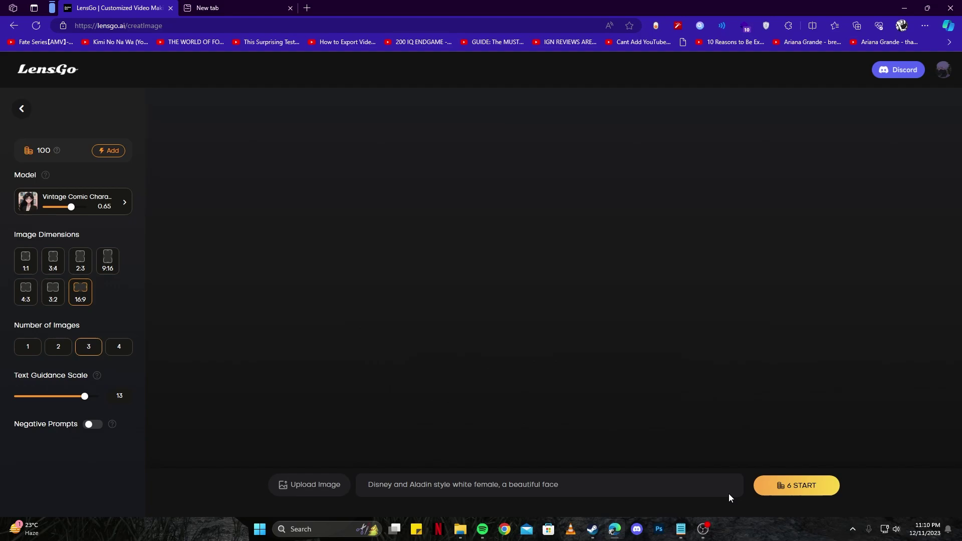
pyautogui.click(808, 490)
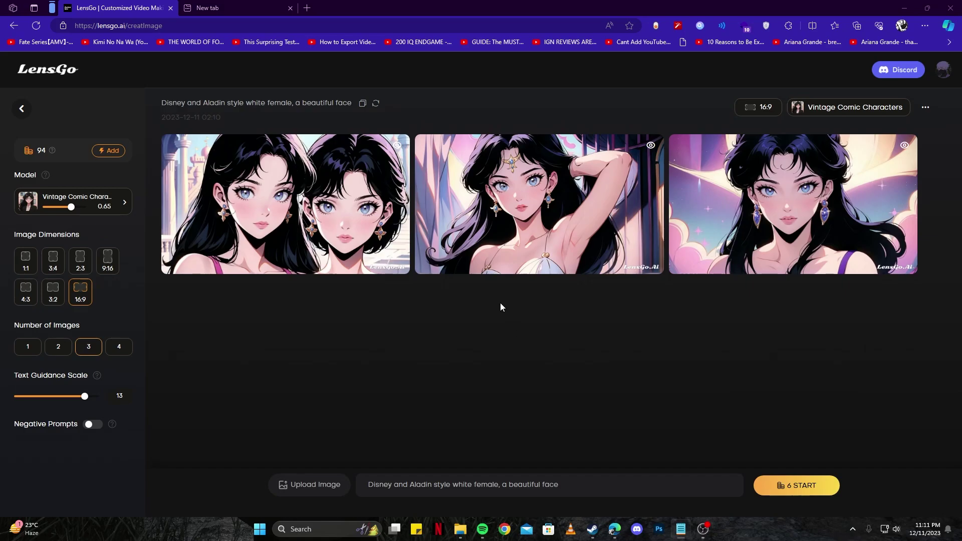
pyautogui.click(539, 242)
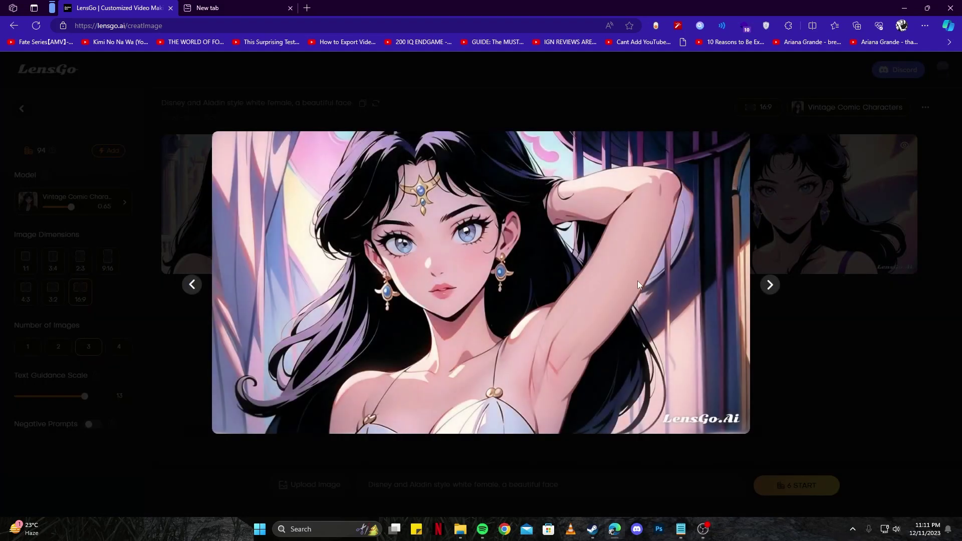
pyautogui.click(798, 323)
pyautogui.click(735, 262)
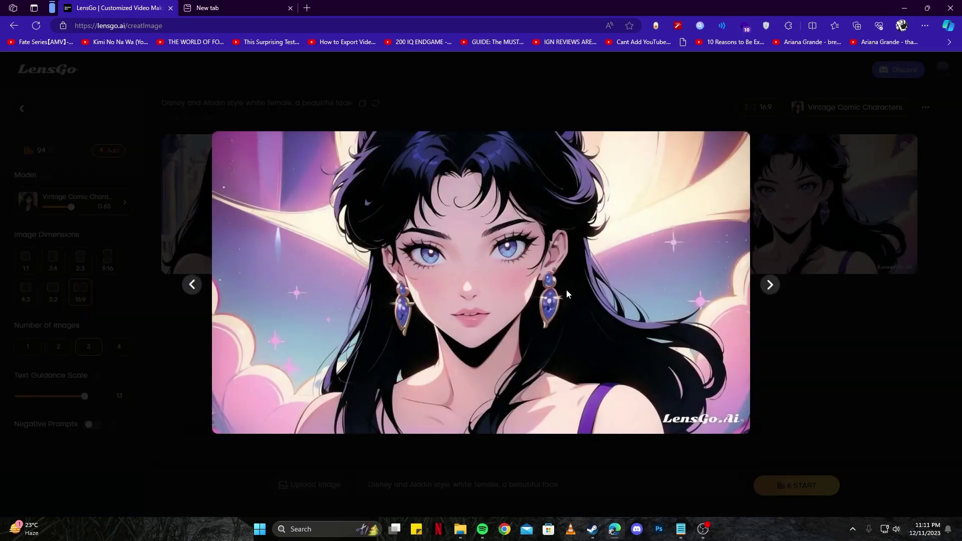
pyautogui.click(836, 342)
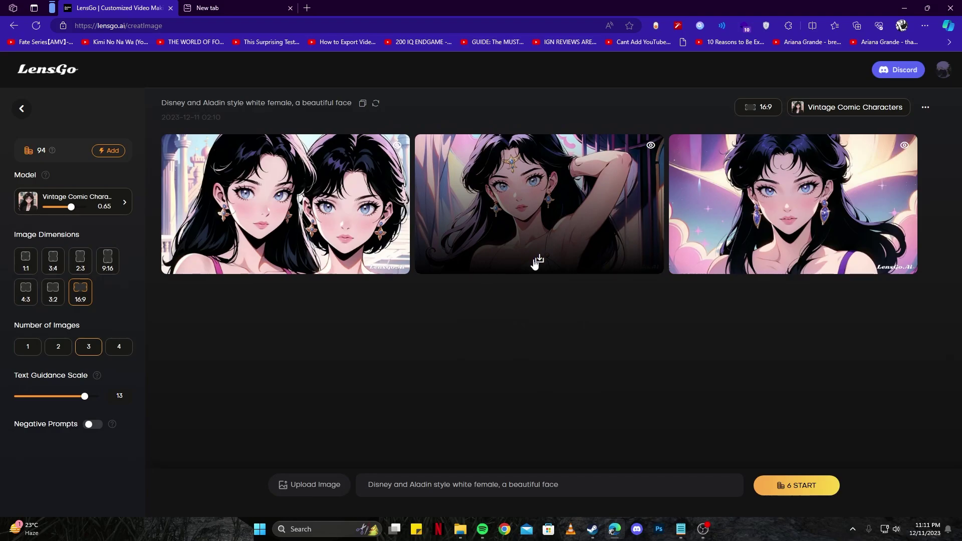
# Step: Download the second, raised-arm portrait as a PNG into Downloads via Save As
pyautogui.click(535, 262)
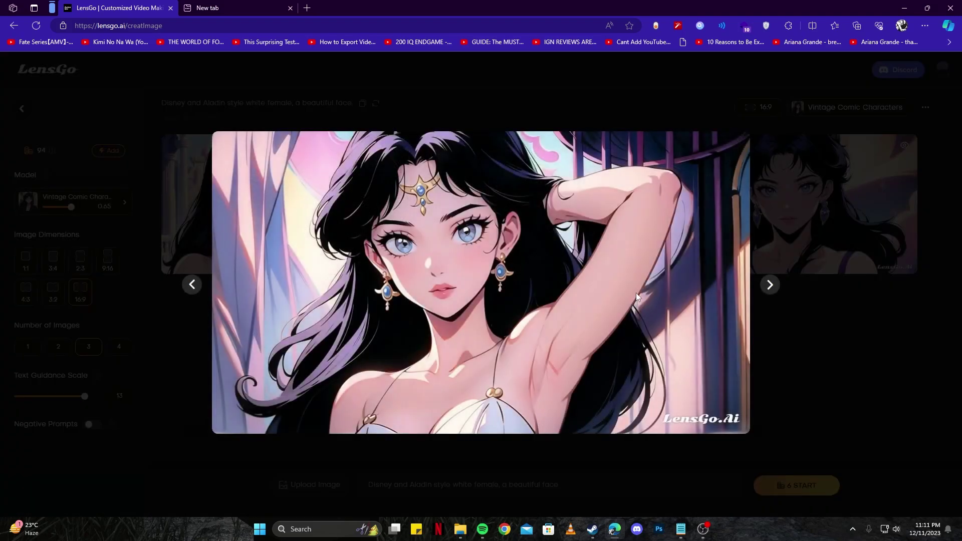
pyautogui.click(798, 343)
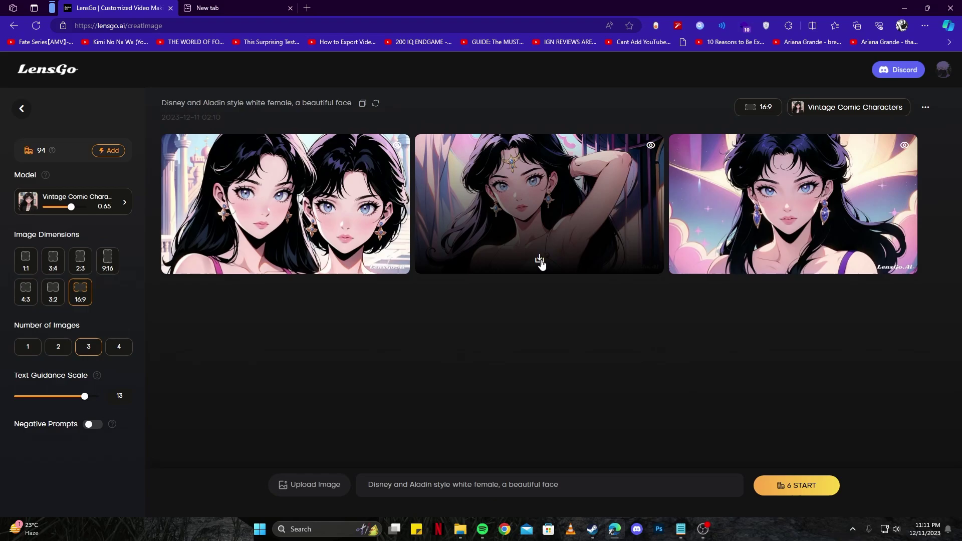
pyautogui.click(539, 261)
pyautogui.click(783, 78)
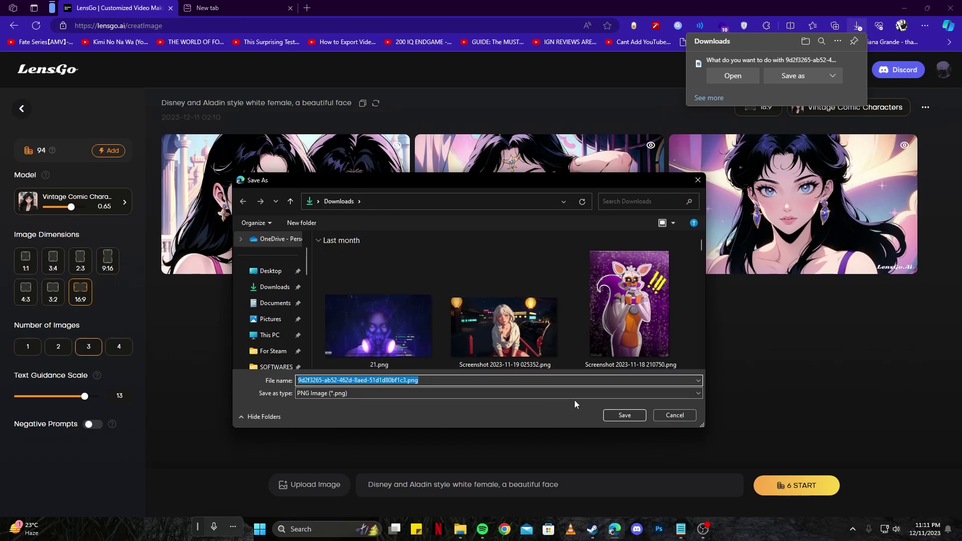
pyautogui.click(622, 414)
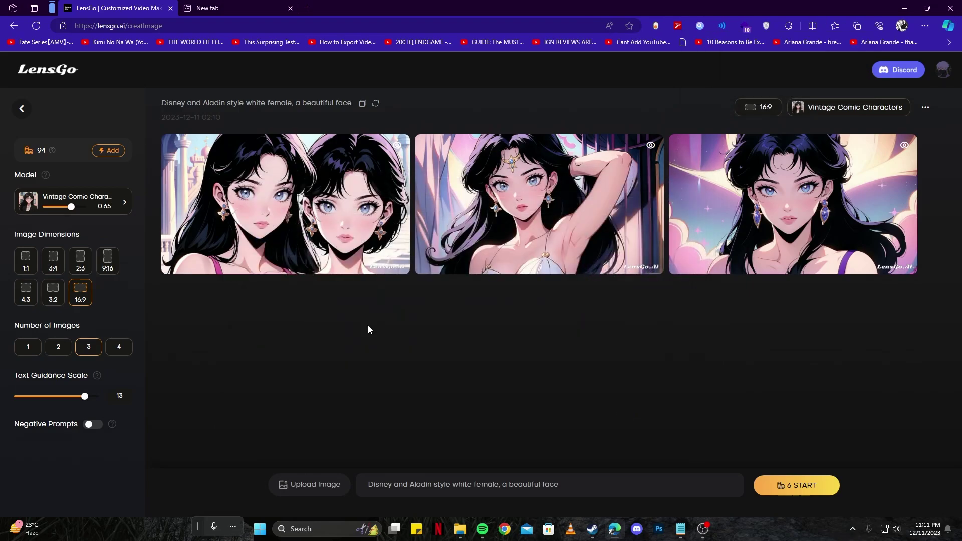
# Step: Upload the saved PNG as reference and replace 'Disney and Aladin' with 'studio ghibli' in the prompt
pyautogui.click(311, 487)
pyautogui.click(273, 322)
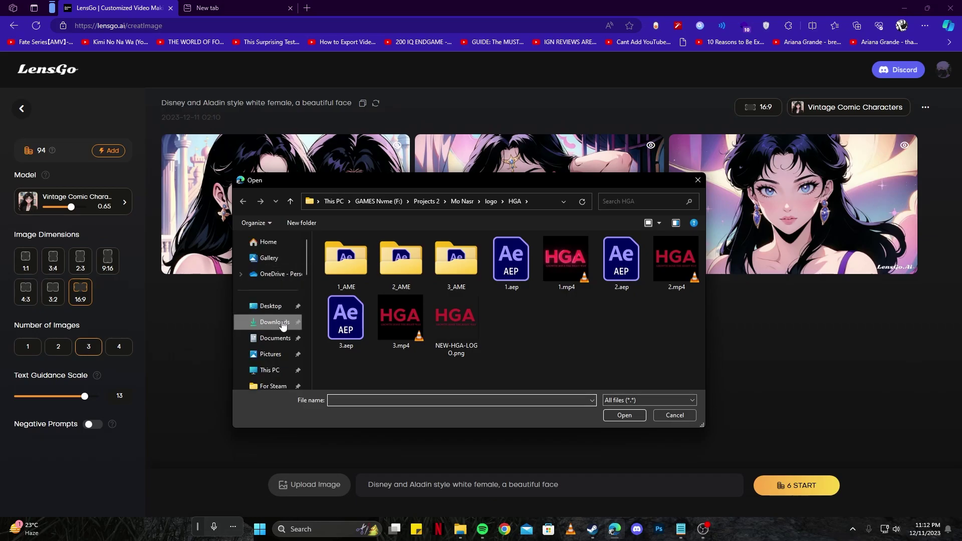
pyautogui.click(381, 298)
pyautogui.click(623, 415)
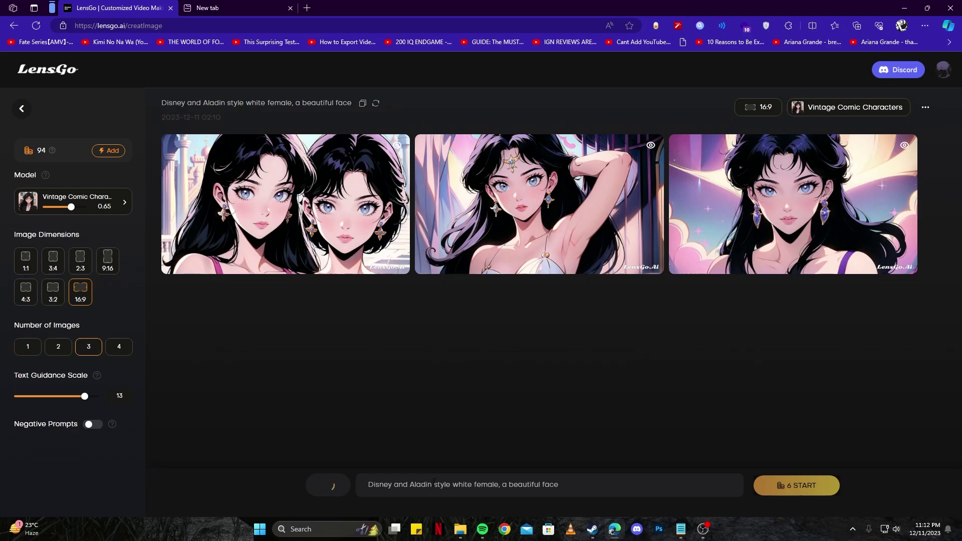
pyautogui.moveTo(434, 484); pyautogui.dragTo(363, 473)
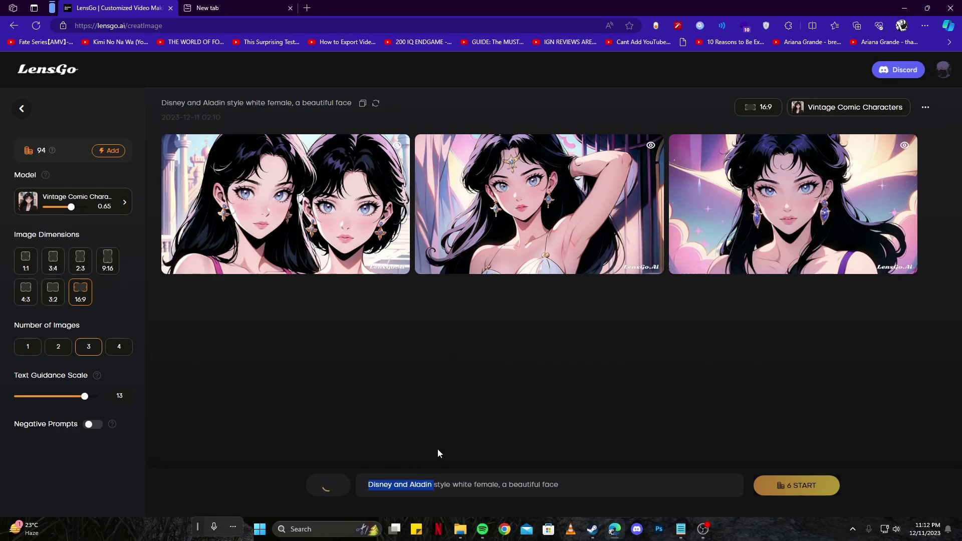
pyautogui.write('studio ghi')
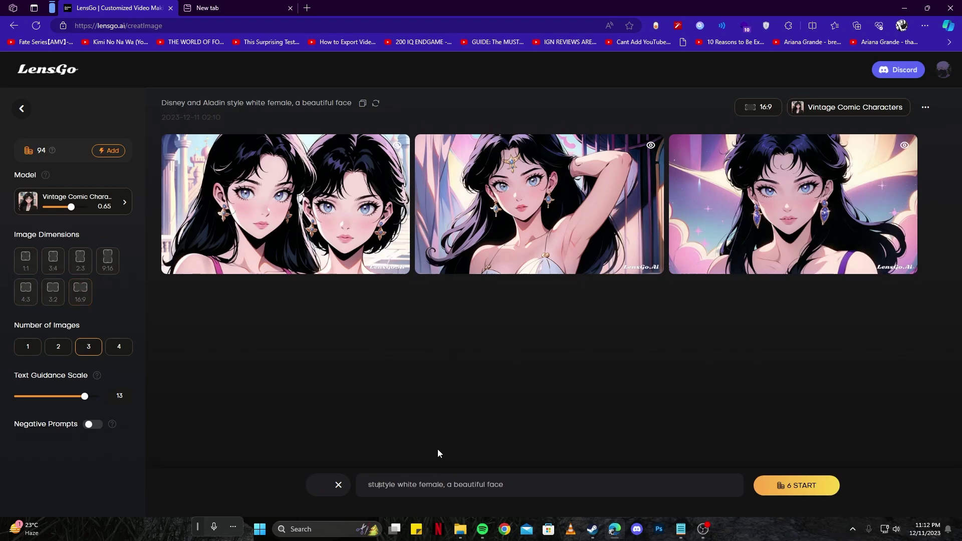
pyautogui.write('bli')
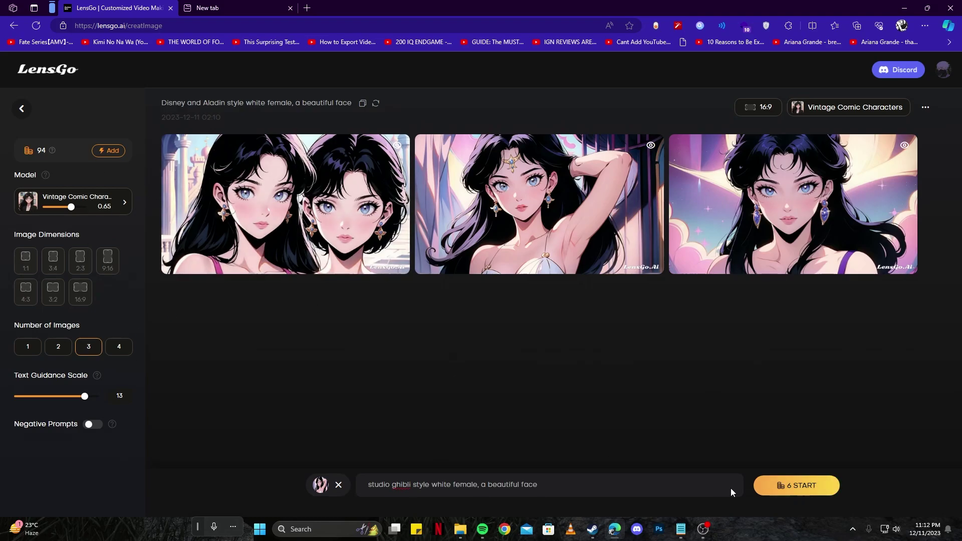
# Step: Generate three studio ghibli portraits from the reference image and scroll to the results
pyautogui.click(779, 496)
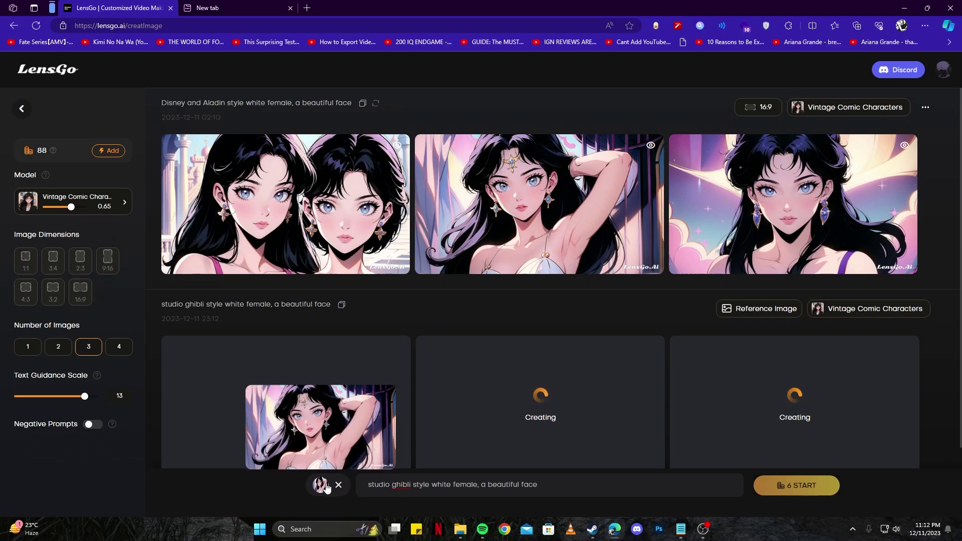
pyautogui.scroll(-1, 535, 429)
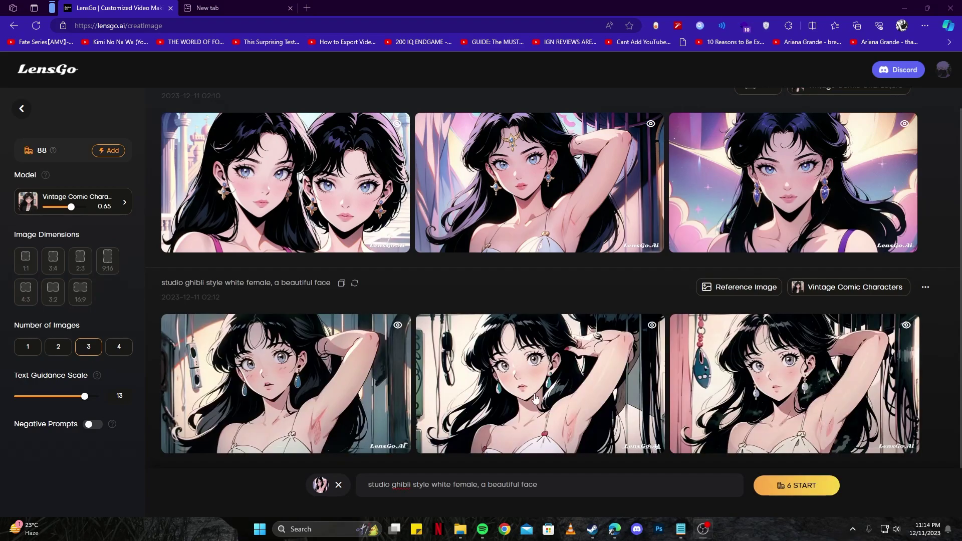
pyautogui.moveTo(359, 390)
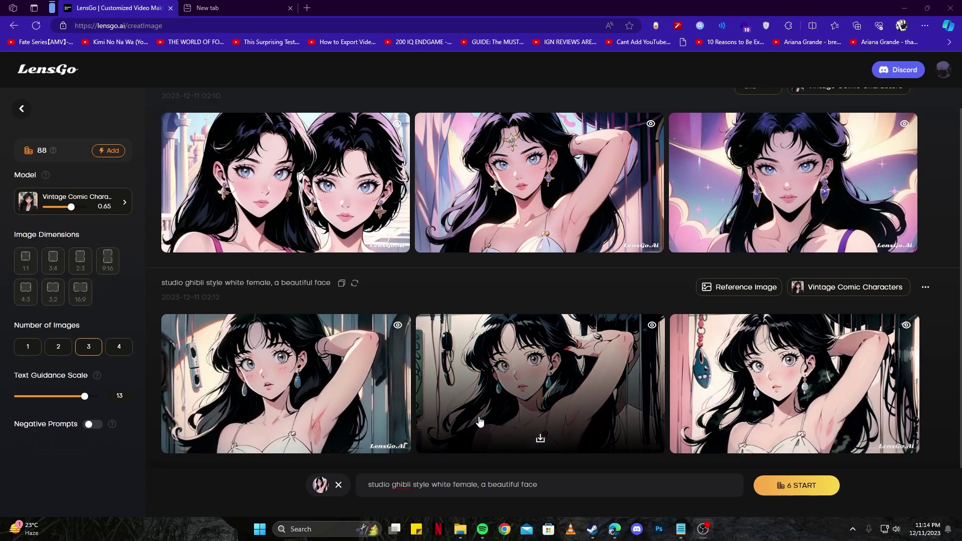
pyautogui.moveTo(414, 485); pyautogui.dragTo(367, 492)
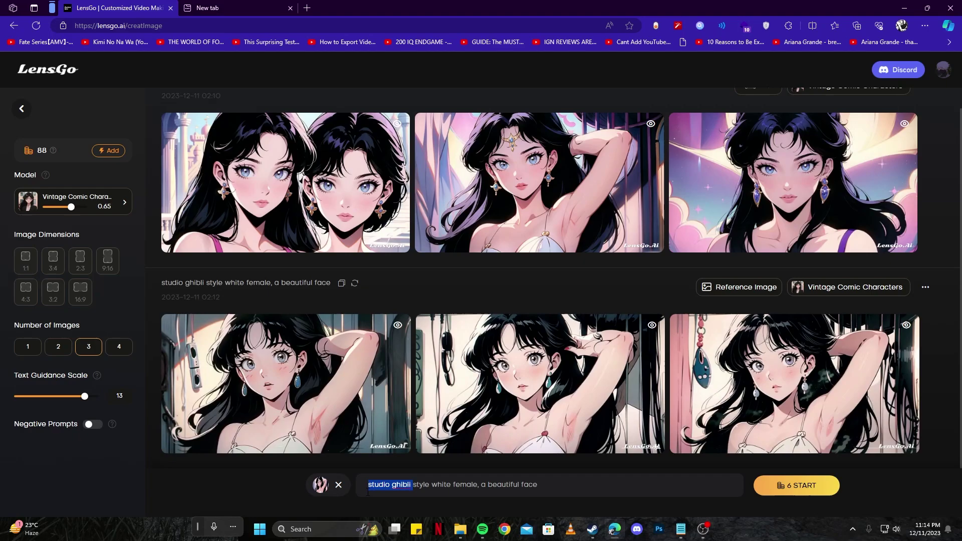
pyautogui.click(397, 324)
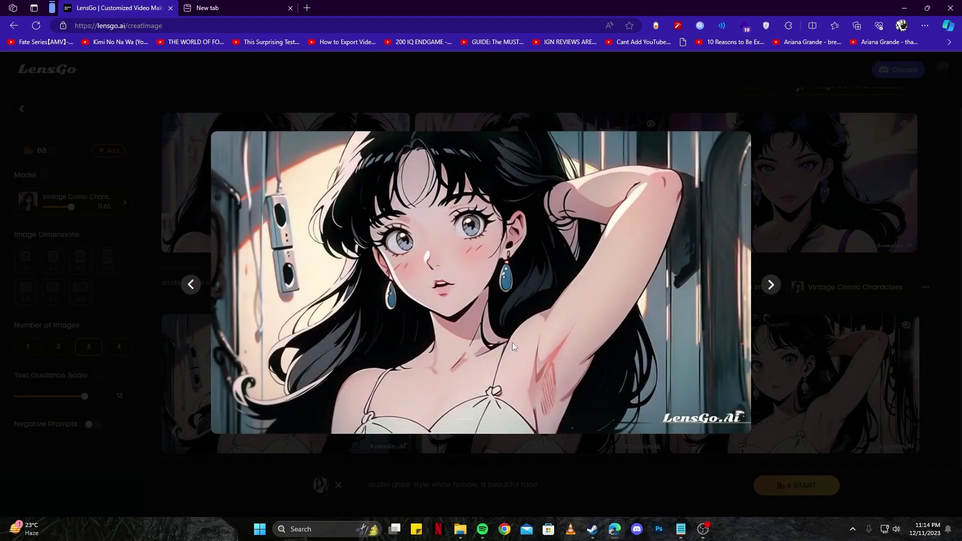
pyautogui.click(770, 284)
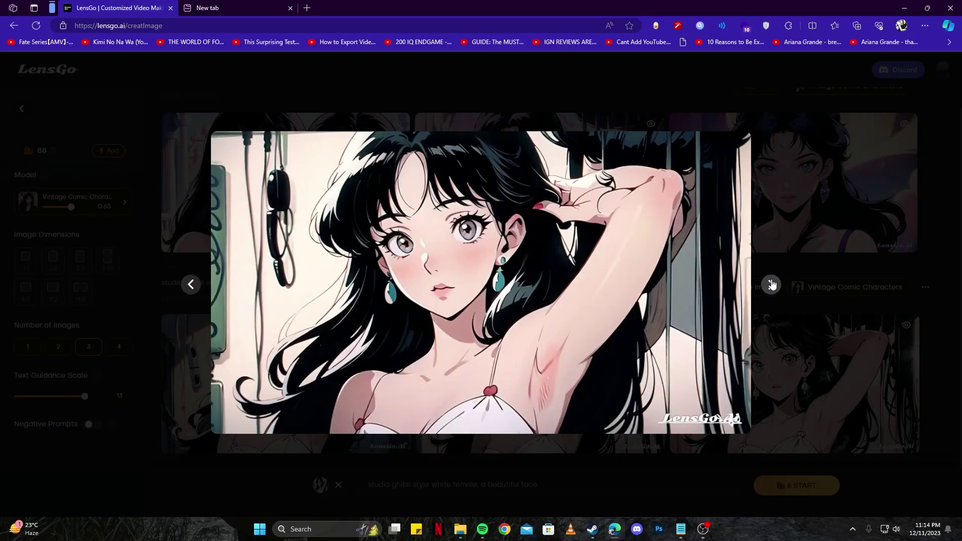
pyautogui.click(771, 284)
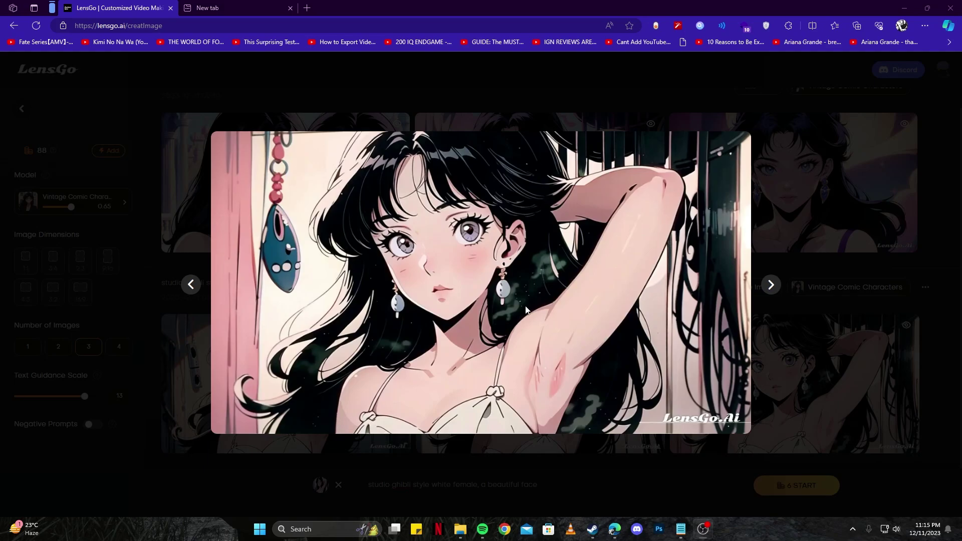
pyautogui.click(784, 240)
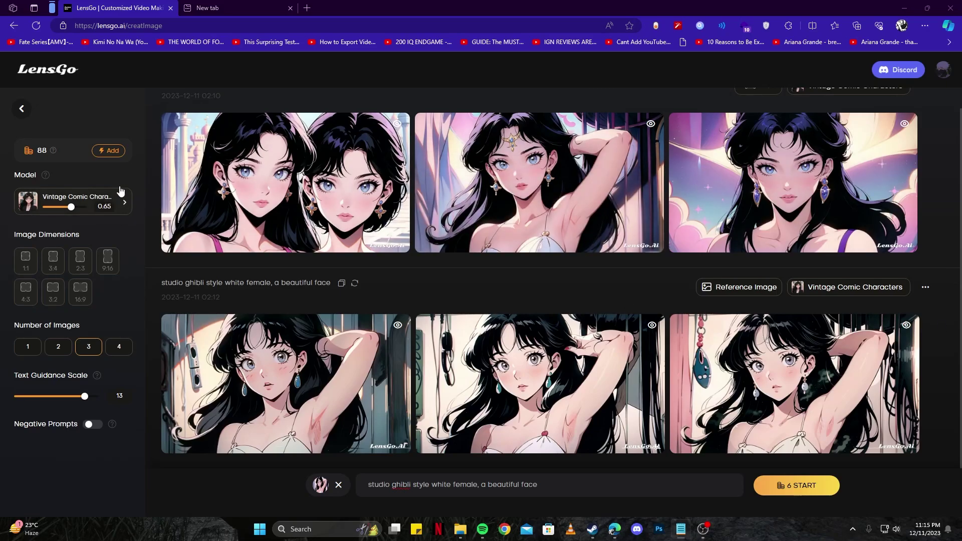
# Step: From the home page, open the video animation tool and choose the Pixar style model
pyautogui.click(56, 73)
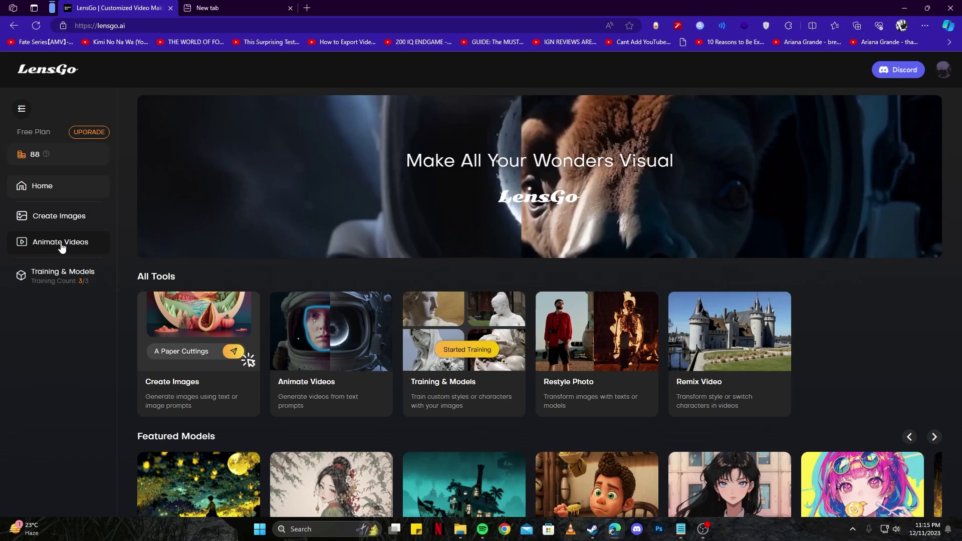
pyautogui.click(61, 244)
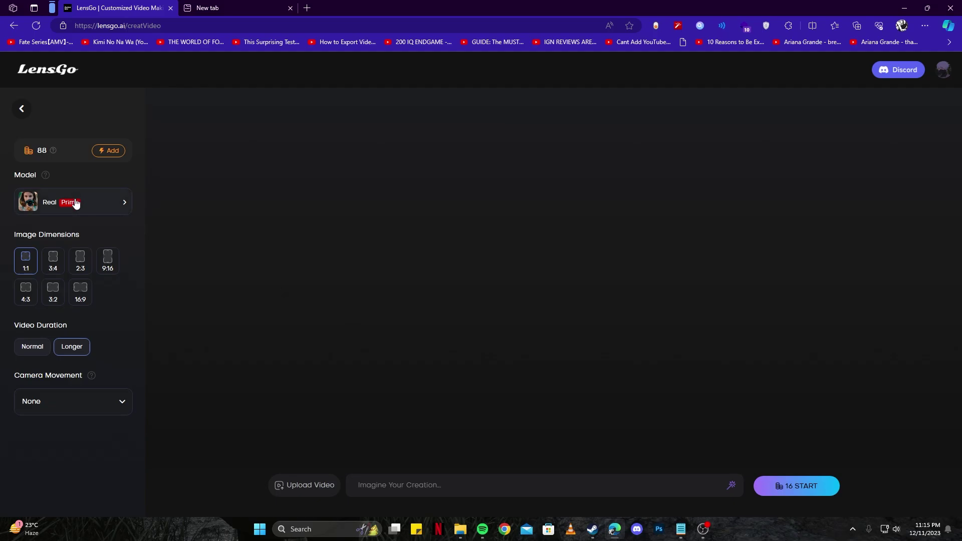
pyautogui.click(90, 206)
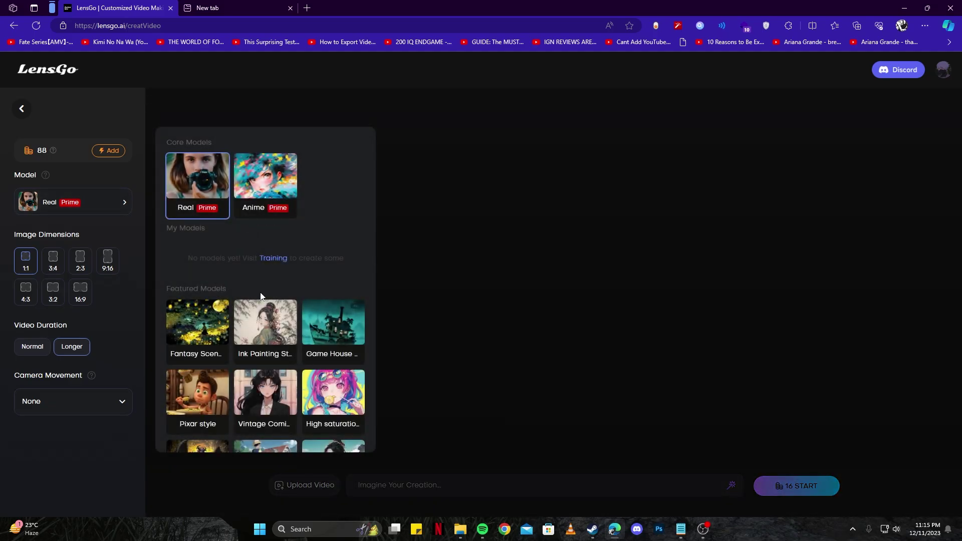
pyautogui.scroll(-2, 268, 288)
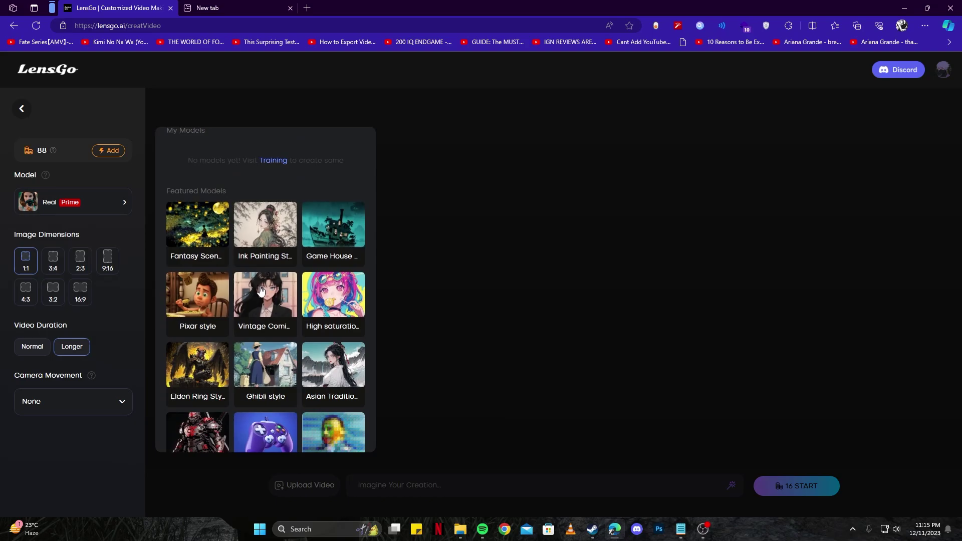
pyautogui.scroll(-2, 271, 337)
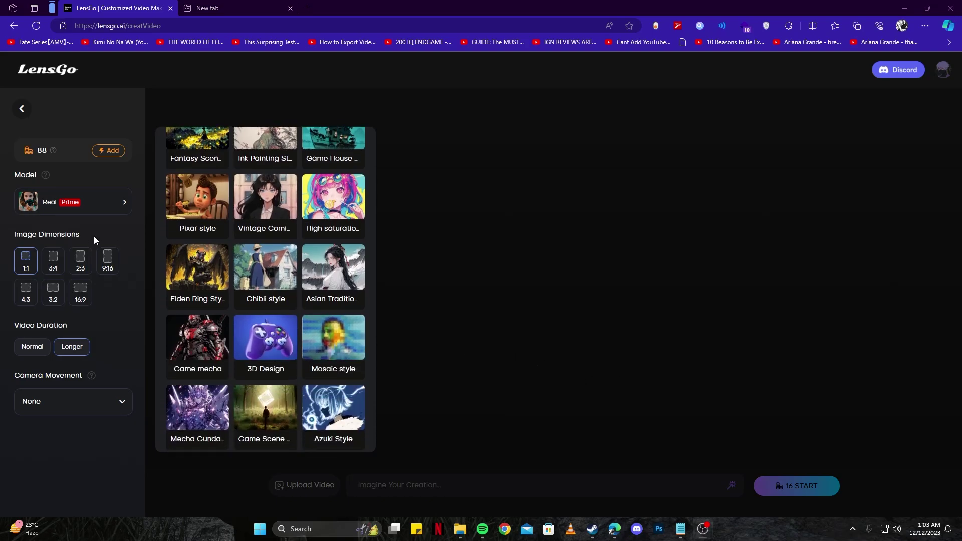
pyautogui.click(98, 207)
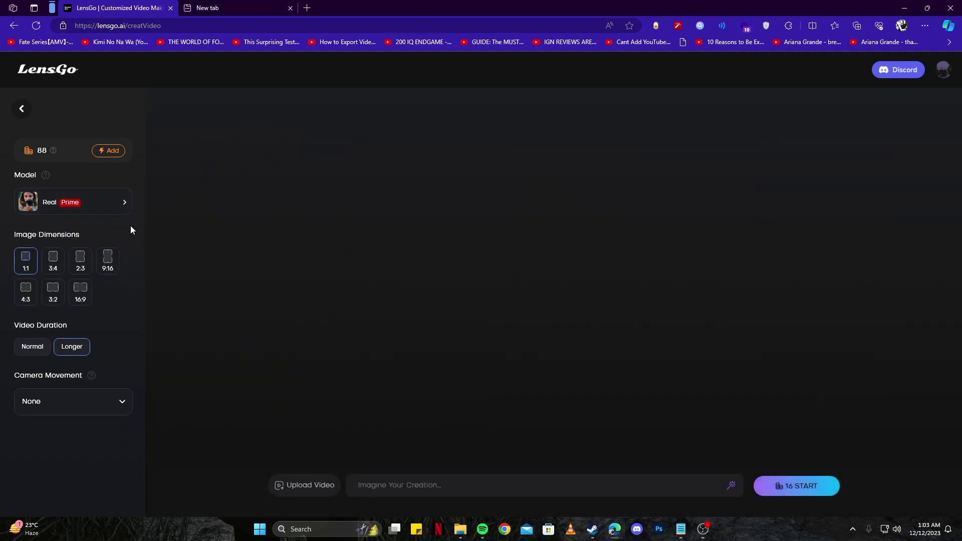
pyautogui.click(99, 208)
pyautogui.scroll(-3, 209, 268)
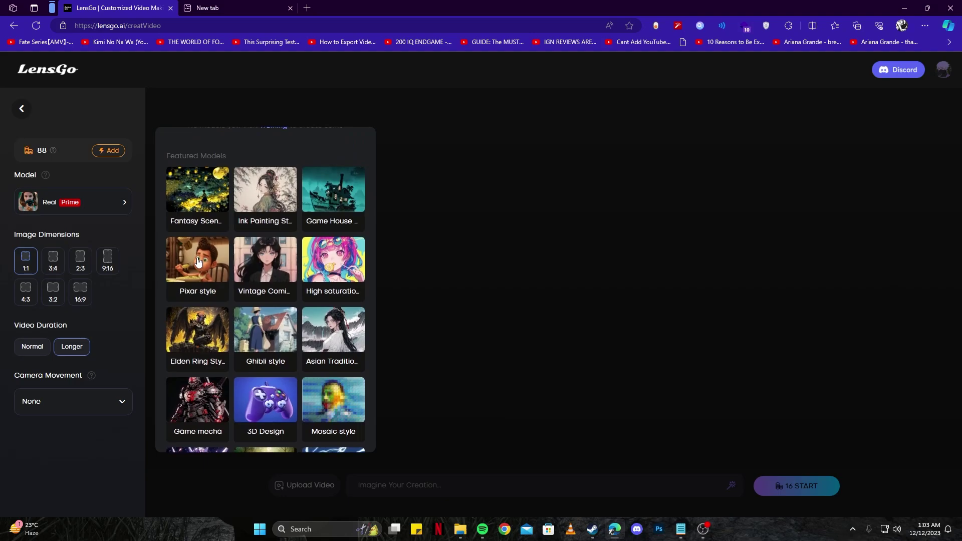
pyautogui.click(193, 271)
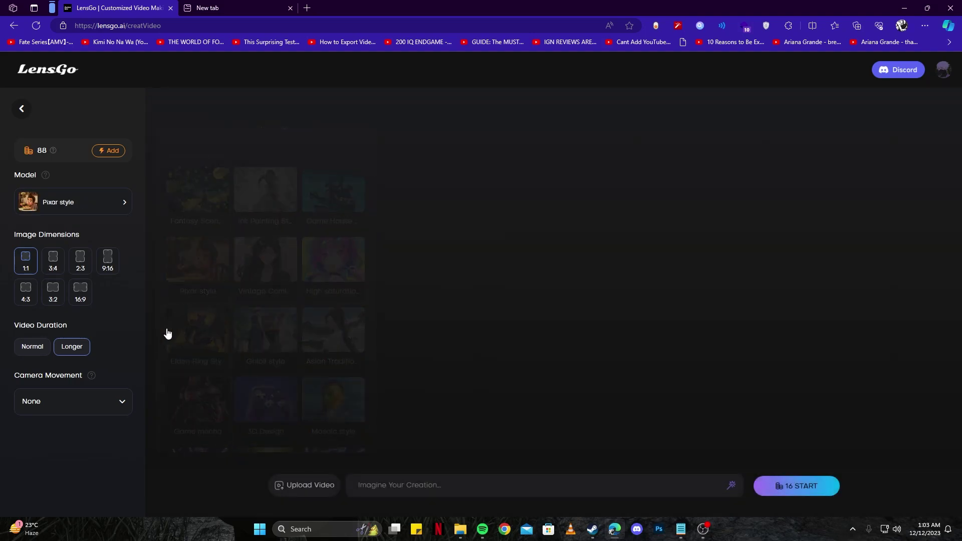
# Step: Set the video to 16:9 with Zoom In camera movement
pyautogui.click(88, 300)
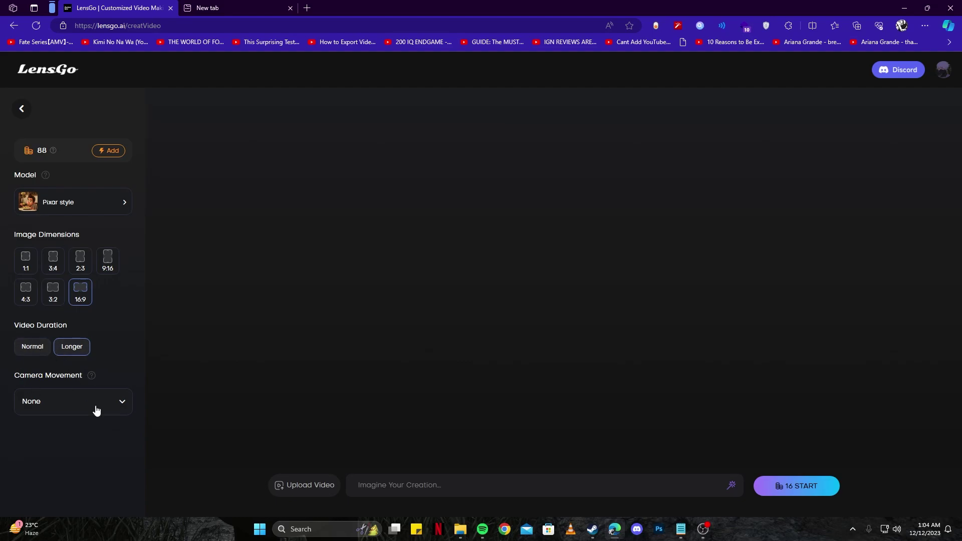
pyautogui.click(59, 405)
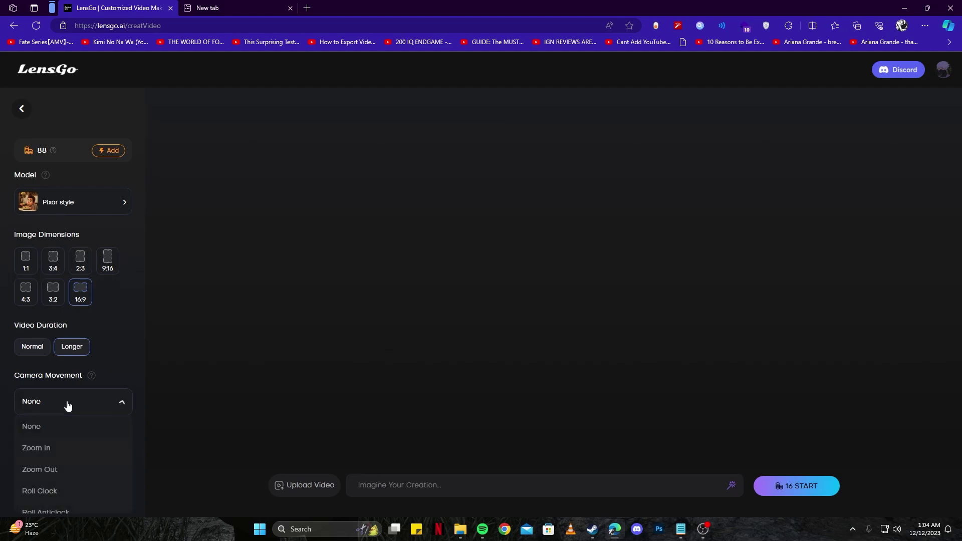
pyautogui.scroll(-5, 70, 455)
pyautogui.scroll(5, 80, 494)
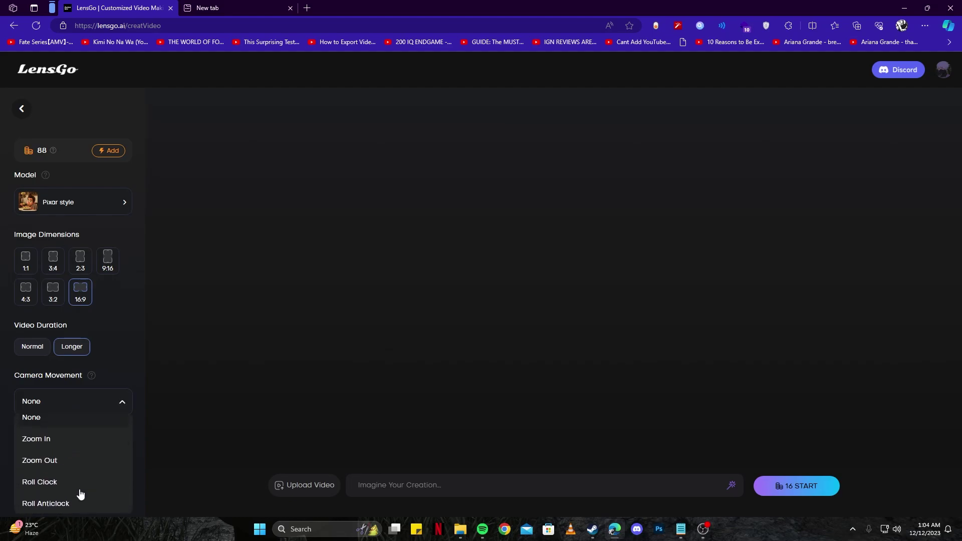
pyautogui.click(40, 447)
# Step: Paste the anime lofi violin-girl prompt and dismiss the featured prompt suggestions
pyautogui.click(379, 484)
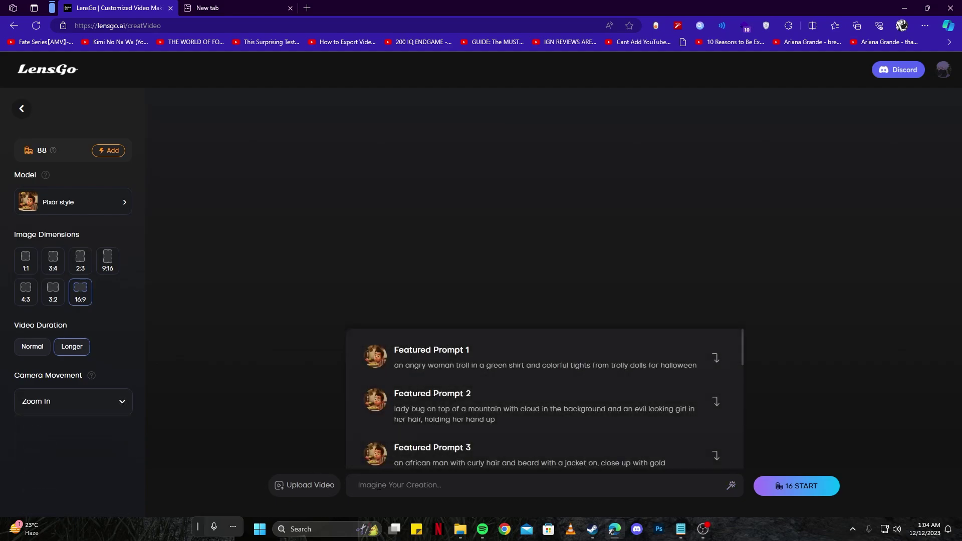
pyautogui.write('anime style Lofi japanese theme wallpaper, a beautiful girl playing violin')
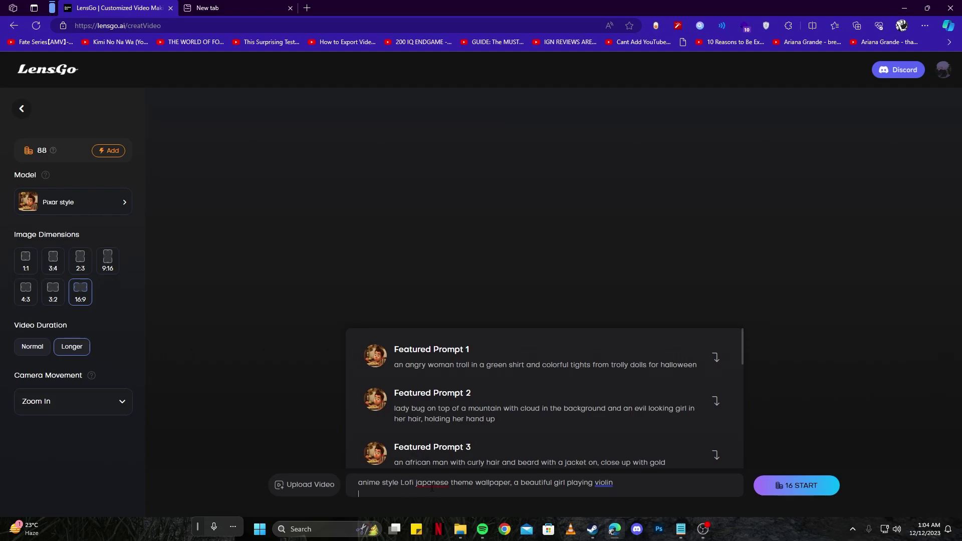
pyautogui.click(785, 483)
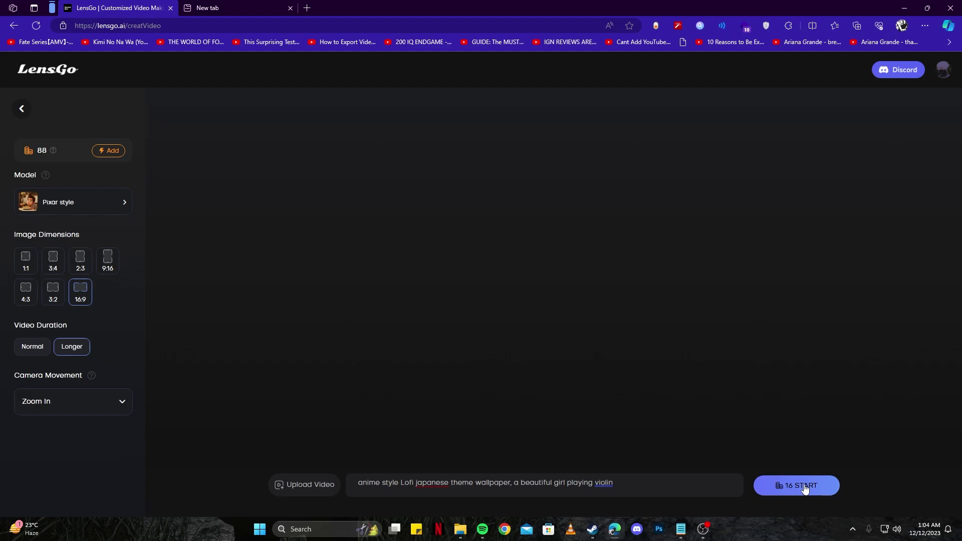
# Step: Generate the Pixar violin-girl video, watch it full screen, and download it as MP4
pyautogui.click(804, 488)
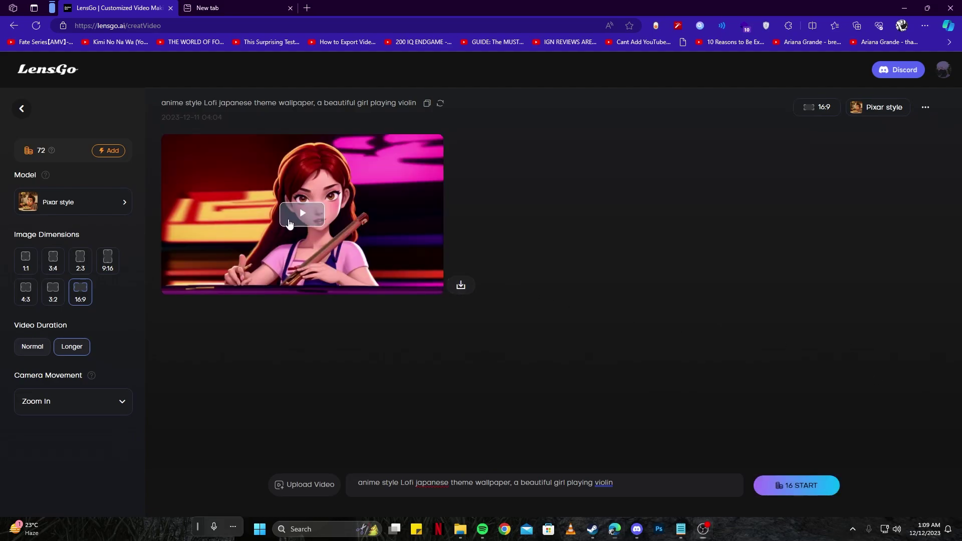
pyautogui.click(290, 224)
pyautogui.click(428, 284)
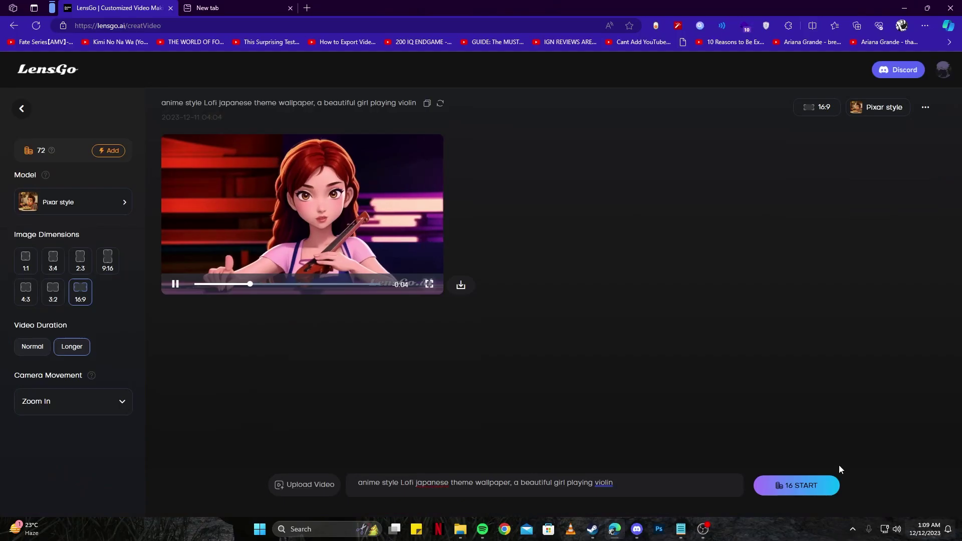
pyautogui.click(460, 286)
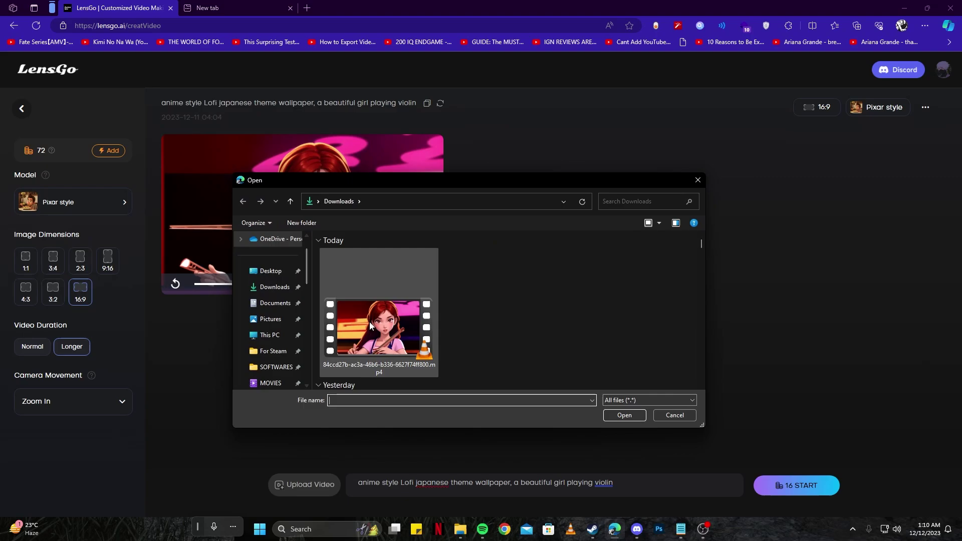
# Step: Upload the downloaded mp4 for a Pixar-style remake and watch it full screen
pyautogui.click(376, 326)
pyautogui.click(626, 416)
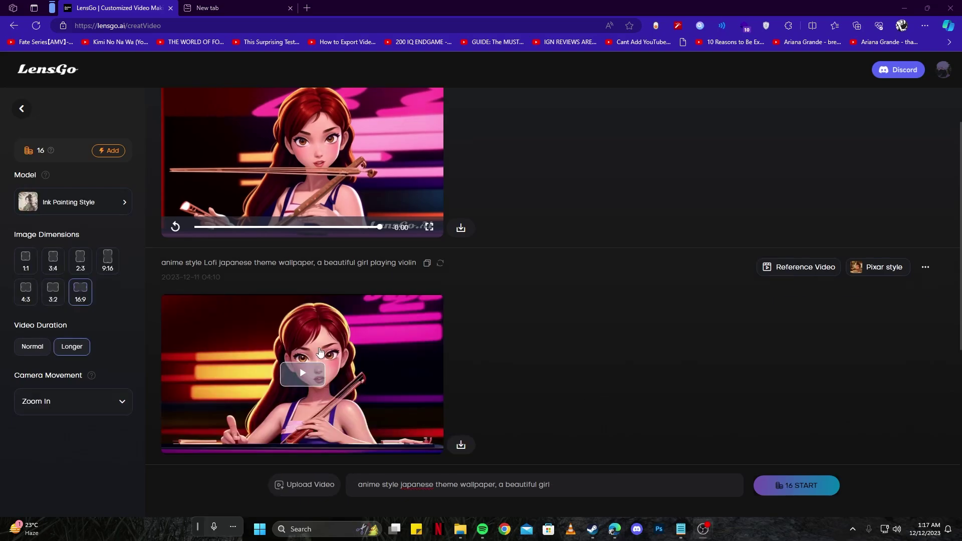
pyautogui.click(310, 366)
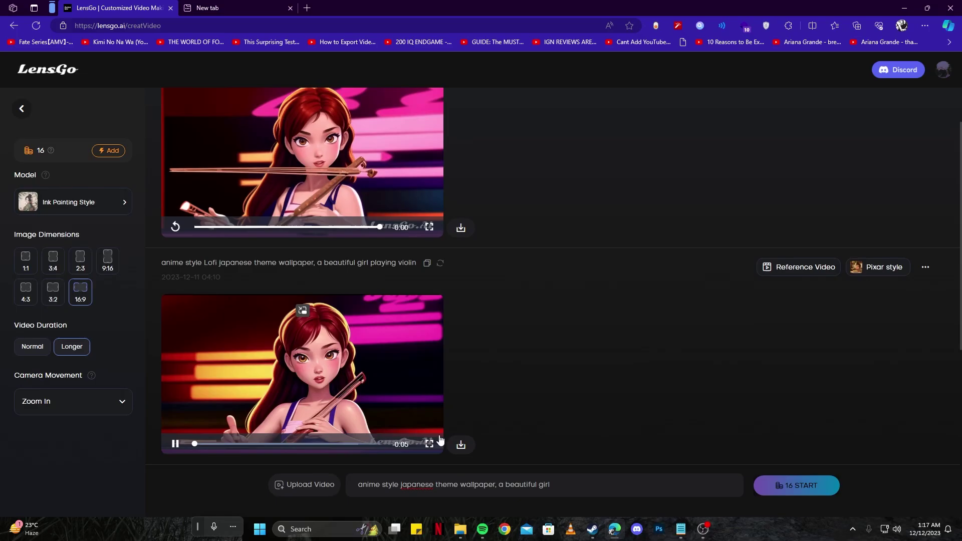
pyautogui.click(429, 444)
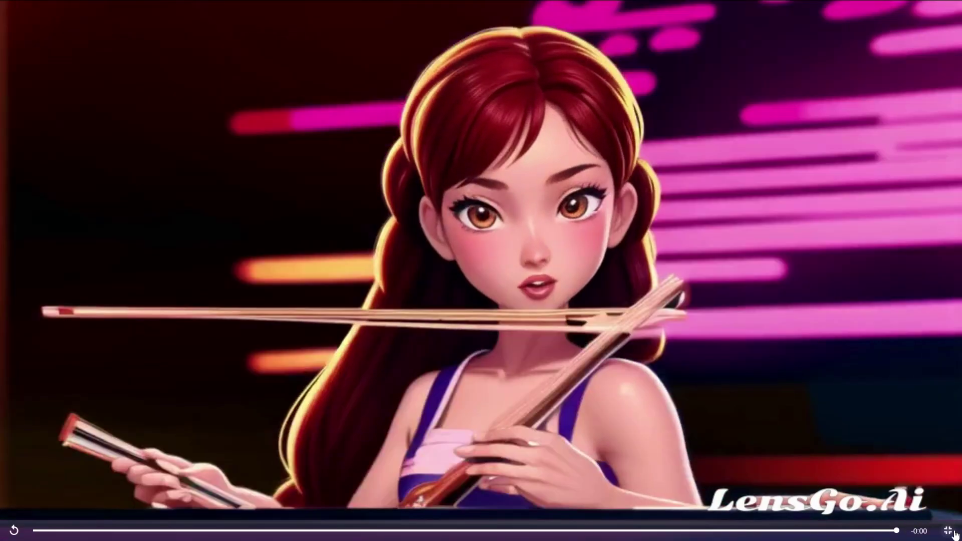
pyautogui.press('Escape')
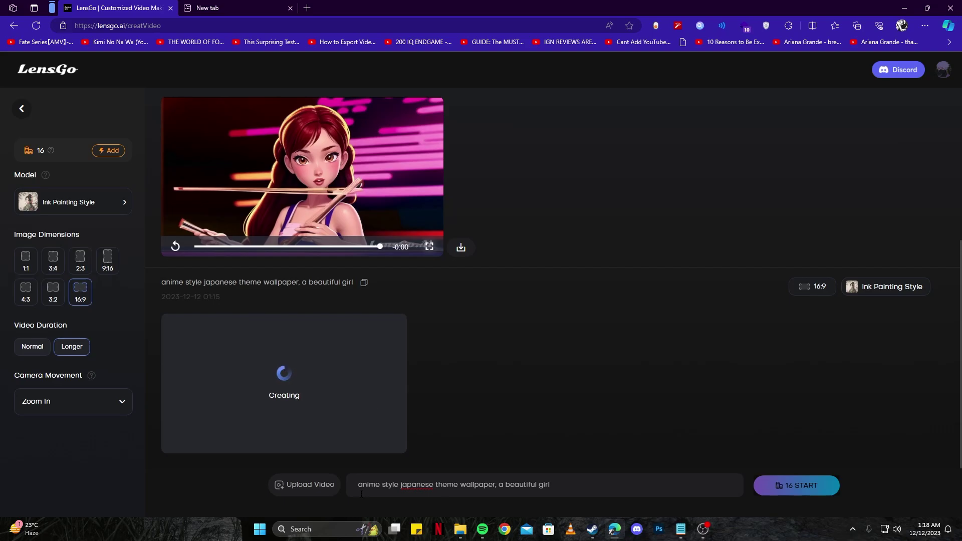
# Step: Select the prompt, then play the finished Ink Painting Style beautiful-girl video fullscreen
pyautogui.tripleClick(569, 487)
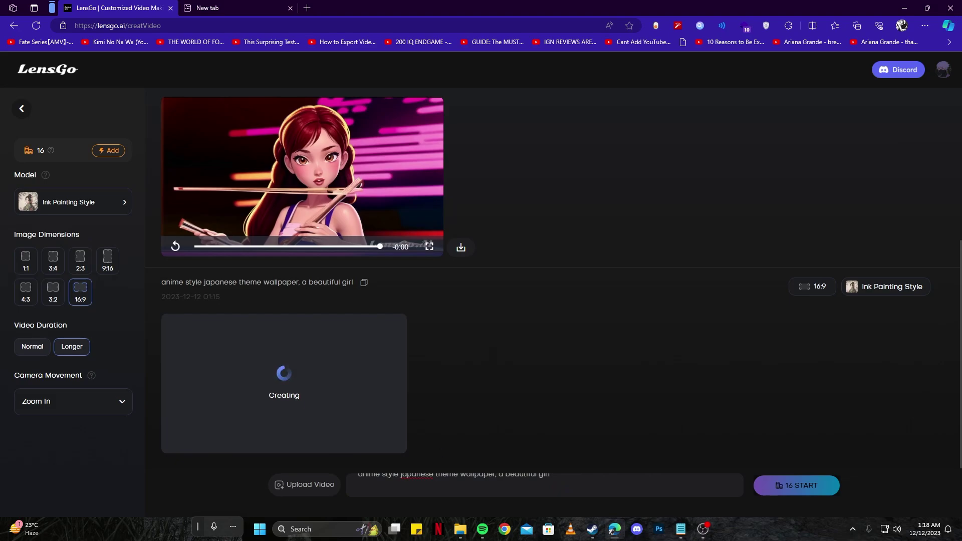
pyautogui.click(427, 447)
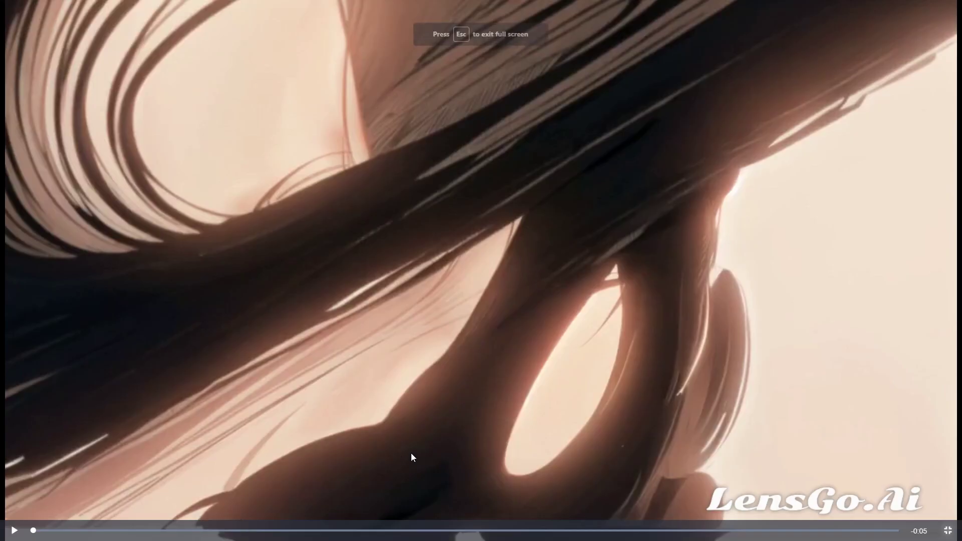
pyautogui.click(14, 531)
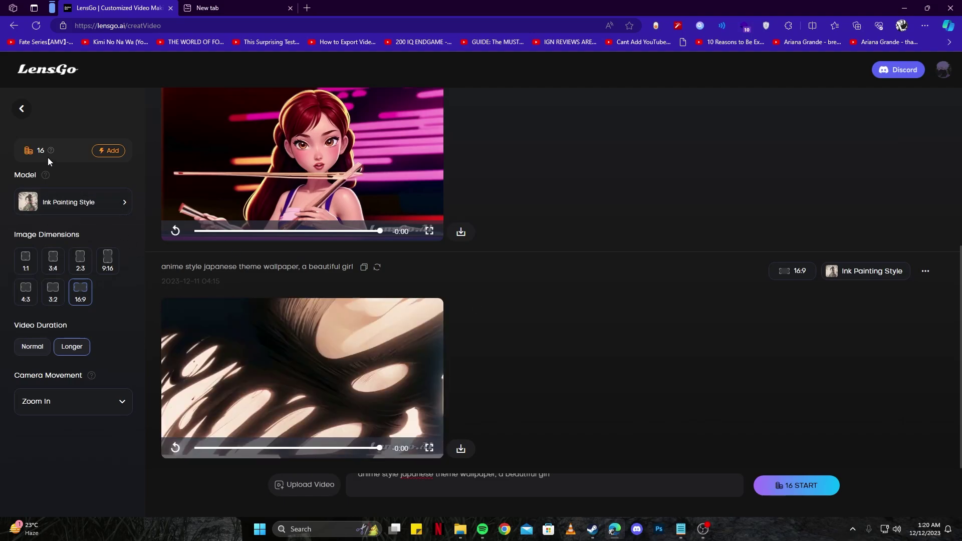
pyautogui.moveTo(50, 151)
pyautogui.scroll(1, 390, 490)
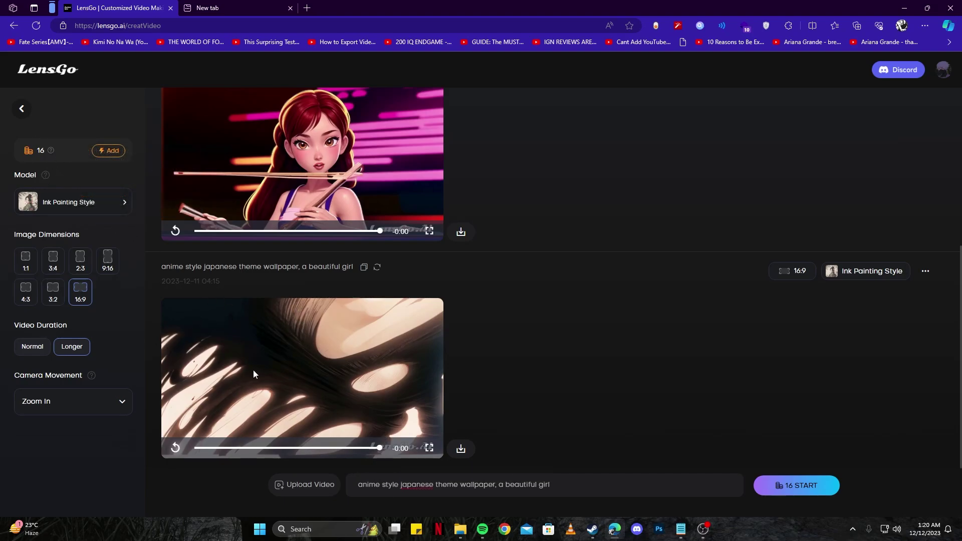
pyautogui.scroll(4, 226, 369)
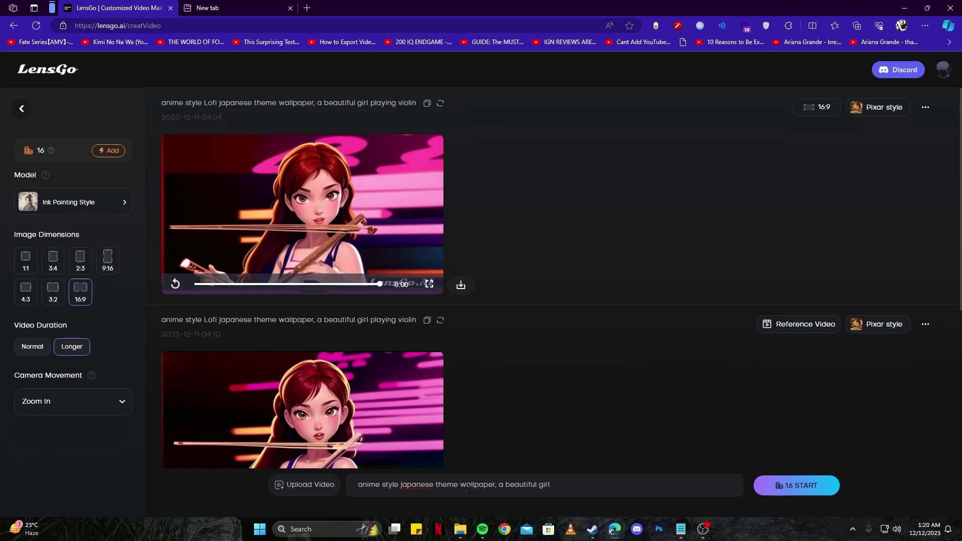
pyautogui.scroll(-4, 346, 255)
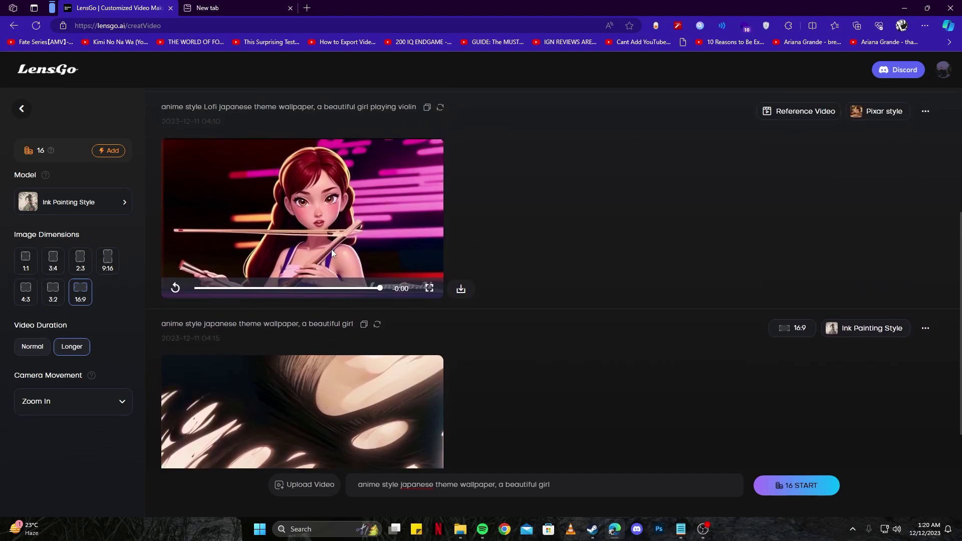